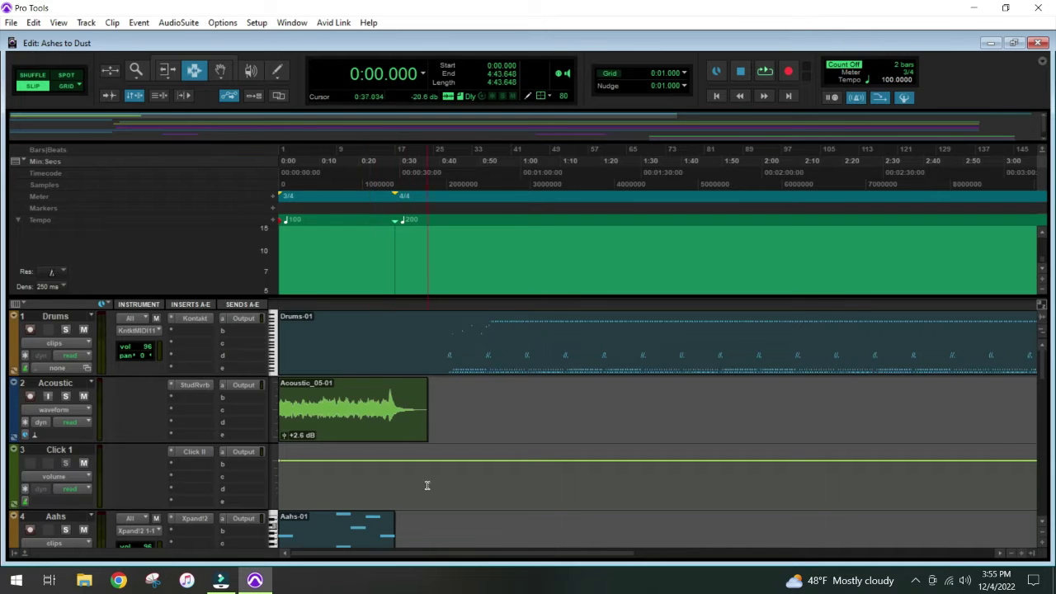
Step: Look through the tracks from Drums down to Solo, examining their clips and where each part enters
{"action": "scroll", "coordinate": [421, 478], "scroll_direction": "down", "scroll_amount": 2}
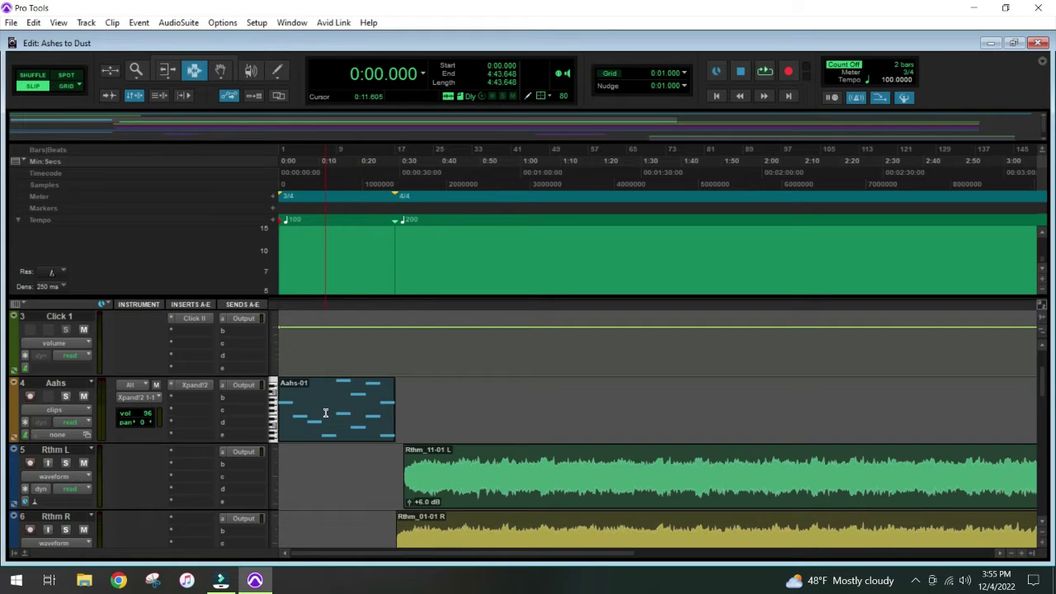
{"action": "scroll", "coordinate": [458, 404], "scroll_direction": "down", "scroll_amount": 1}
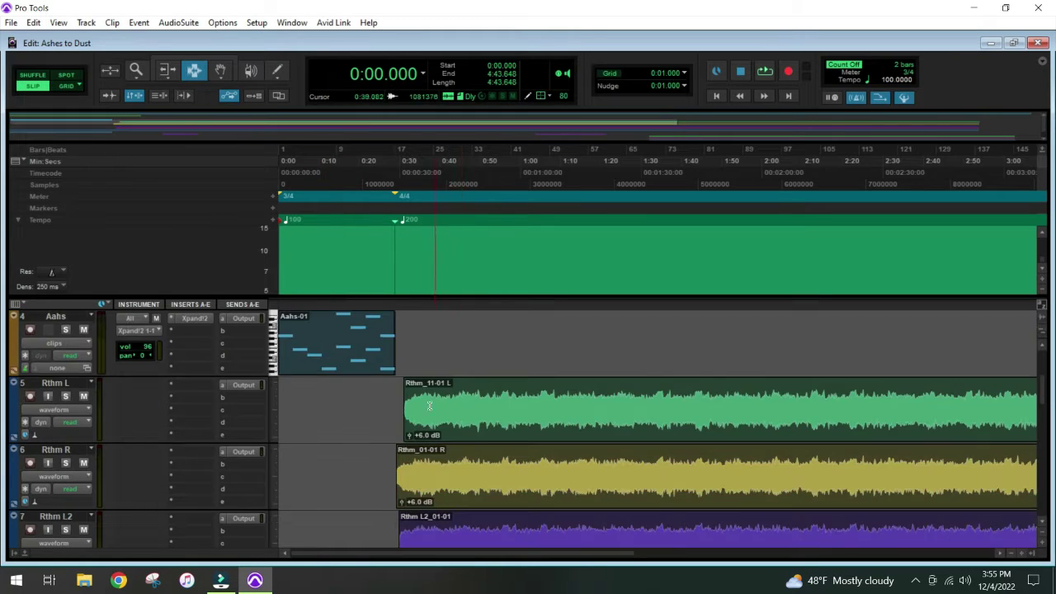
{"action": "scroll", "coordinate": [427, 404], "scroll_direction": "down", "scroll_amount": 1}
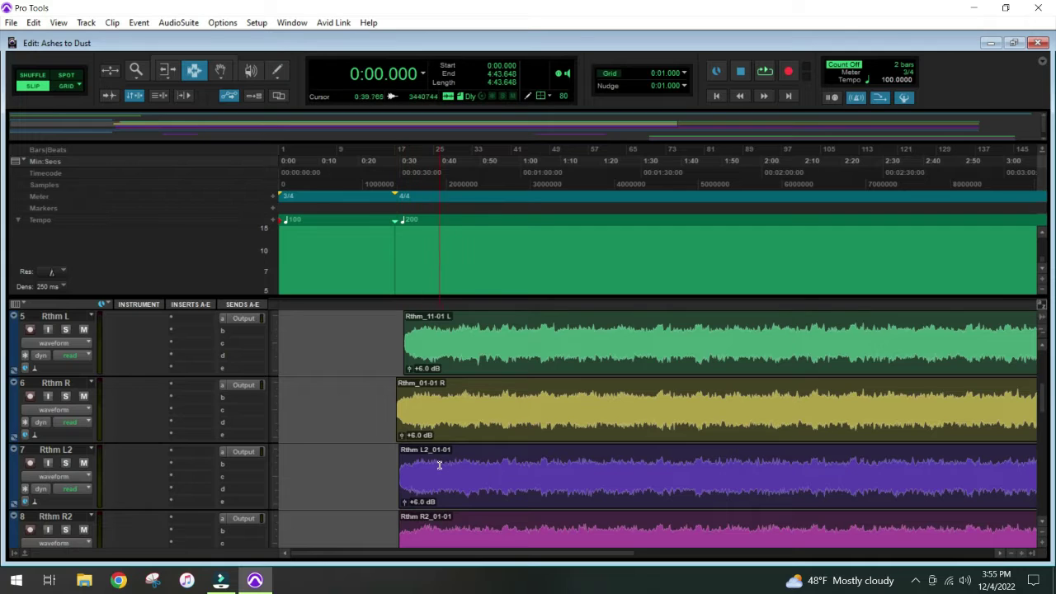
{"action": "scroll", "coordinate": [451, 460], "scroll_direction": "down", "scroll_amount": 1}
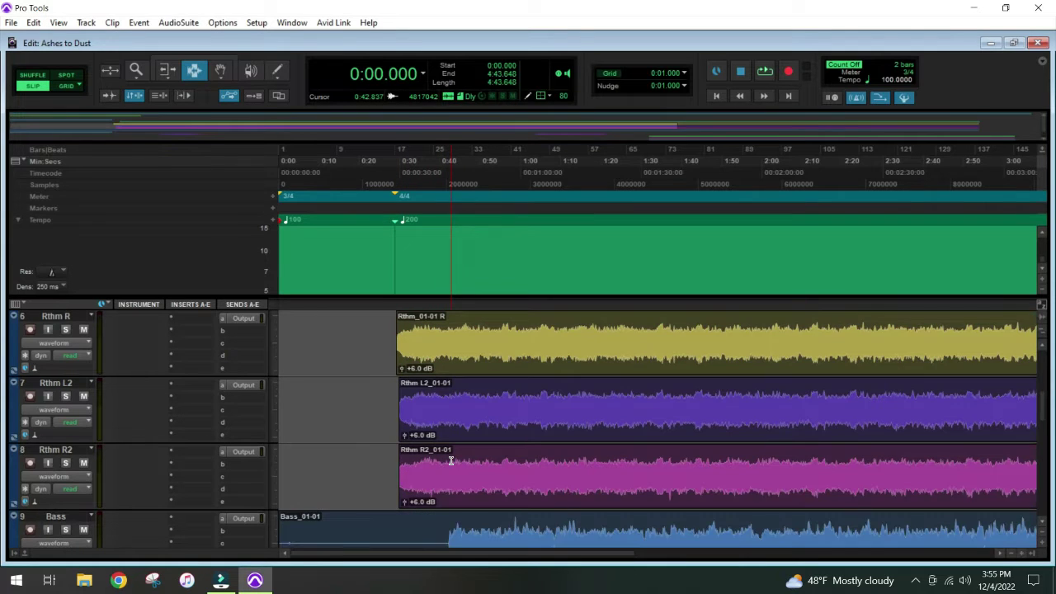
{"action": "scroll", "coordinate": [443, 468], "scroll_direction": "down", "scroll_amount": 1}
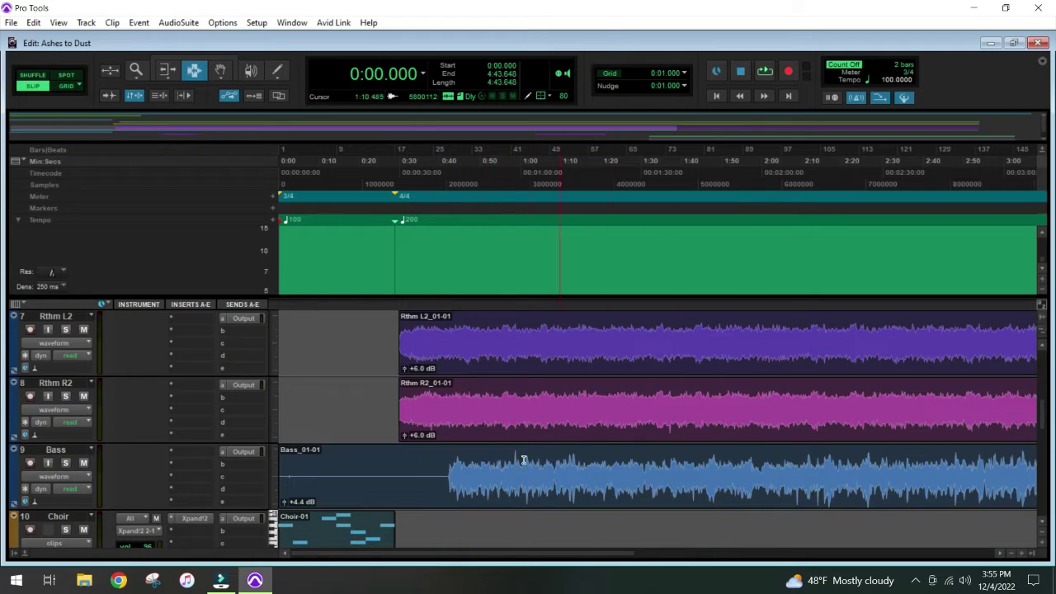
{"action": "scroll", "coordinate": [450, 470], "scroll_direction": "down", "scroll_amount": 1}
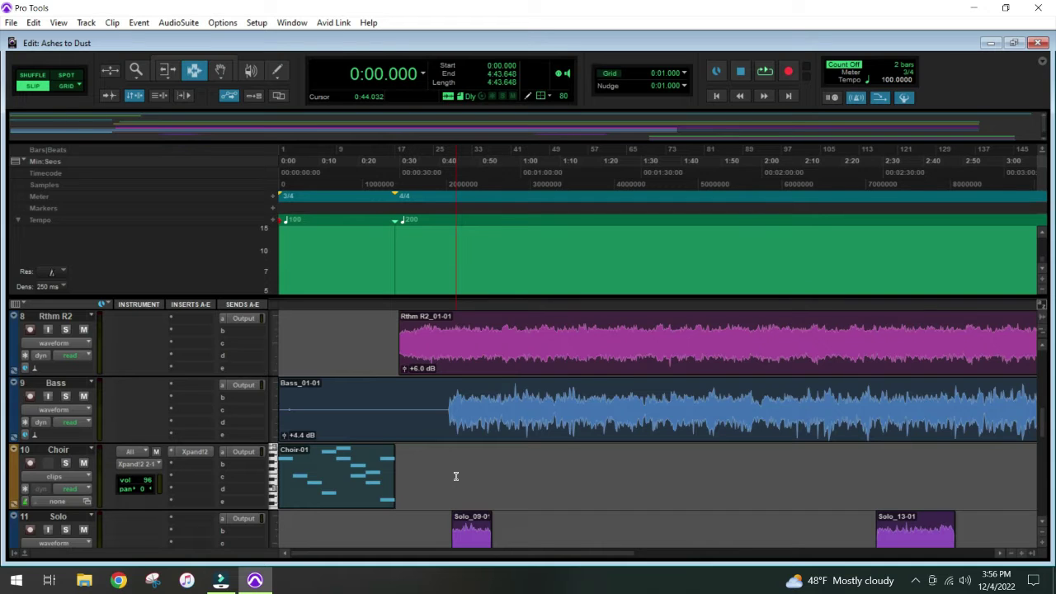
{"action": "scroll", "coordinate": [456, 476], "scroll_direction": "up", "scroll_amount": 4}
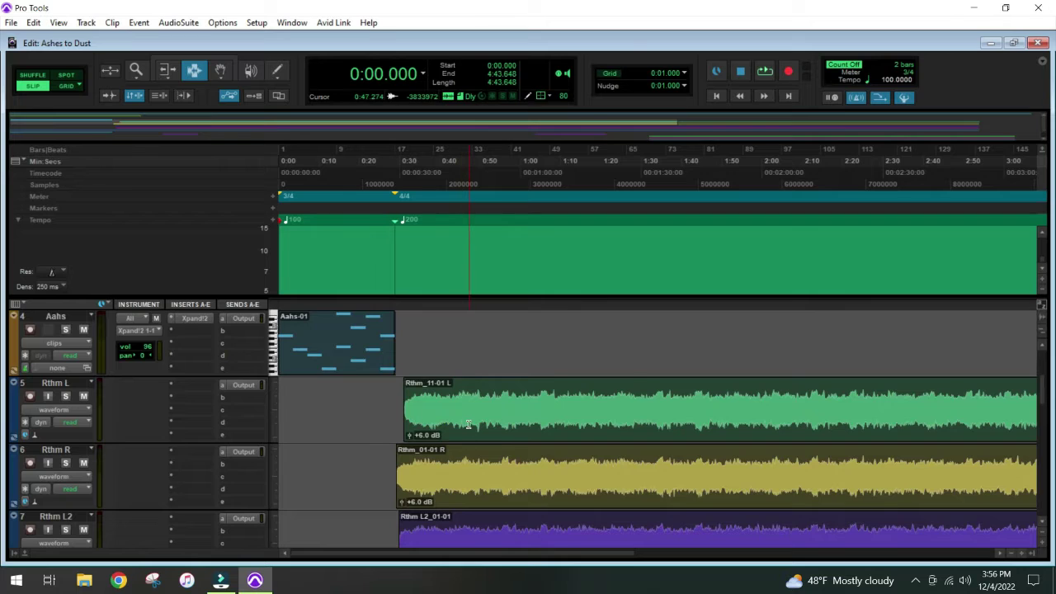
{"action": "scroll", "coordinate": [465, 430], "scroll_direction": "down", "scroll_amount": 1}
{"action": "scroll", "coordinate": [465, 431], "scroll_direction": "down", "scroll_amount": 1}
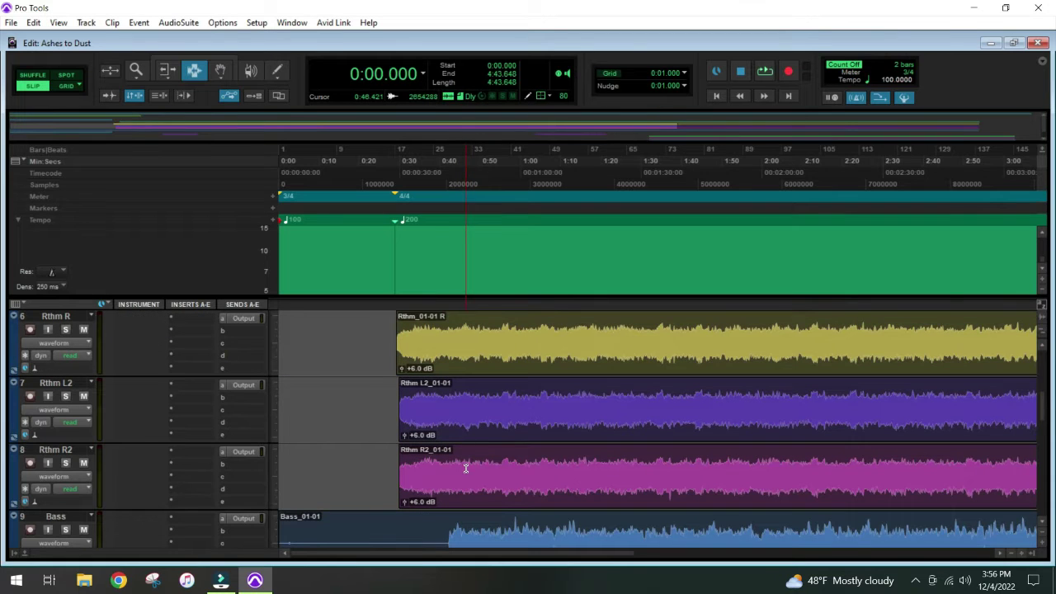
{"action": "scroll", "coordinate": [466, 468], "scroll_direction": "down", "scroll_amount": 2}
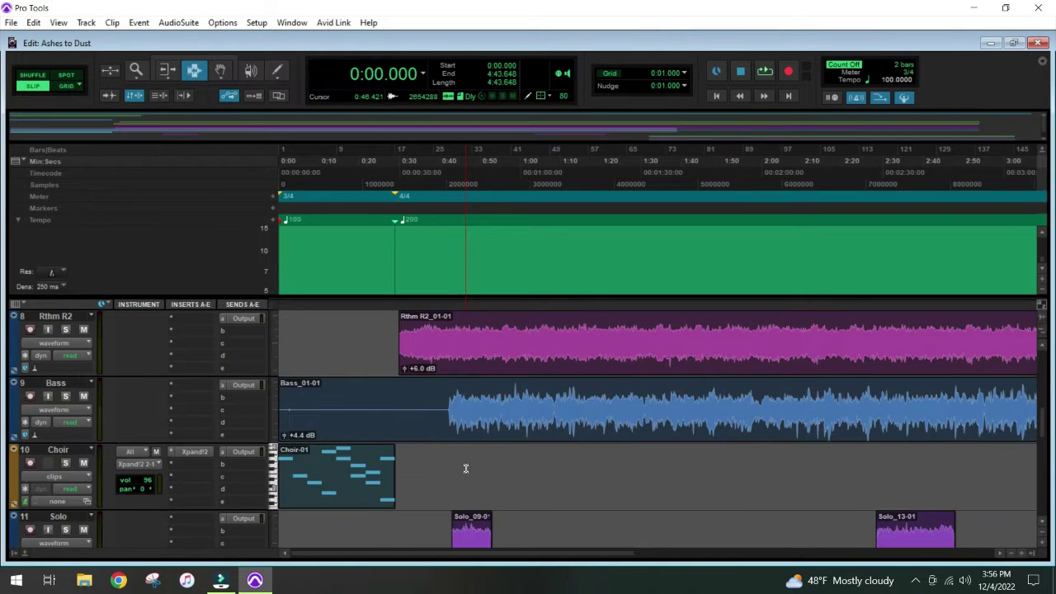
{"action": "scroll", "coordinate": [361, 471], "scroll_direction": "up", "scroll_amount": 6}
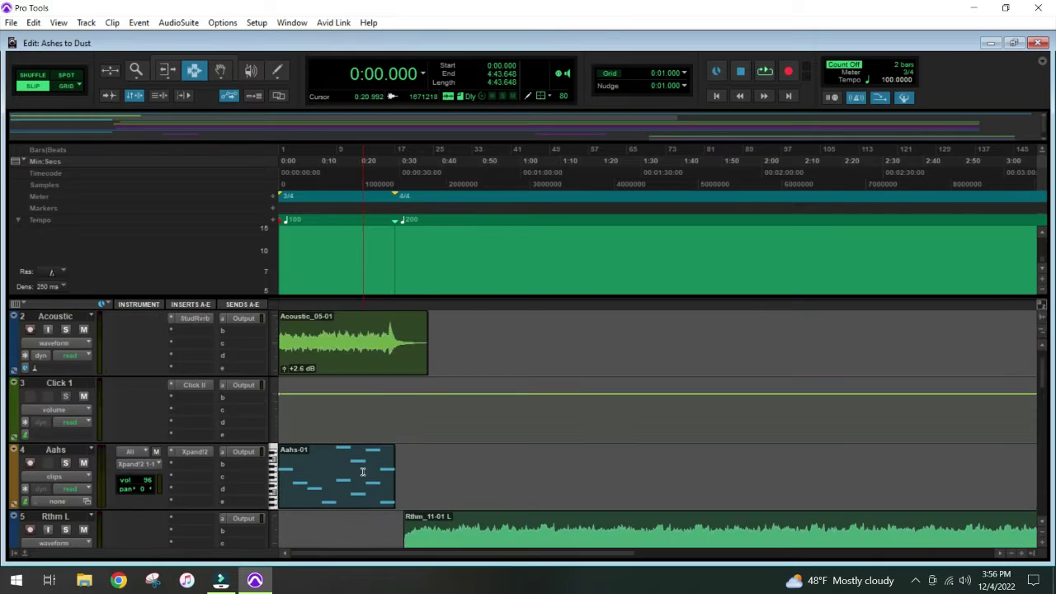
{"action": "scroll", "coordinate": [350, 472], "scroll_direction": "down", "scroll_amount": 7}
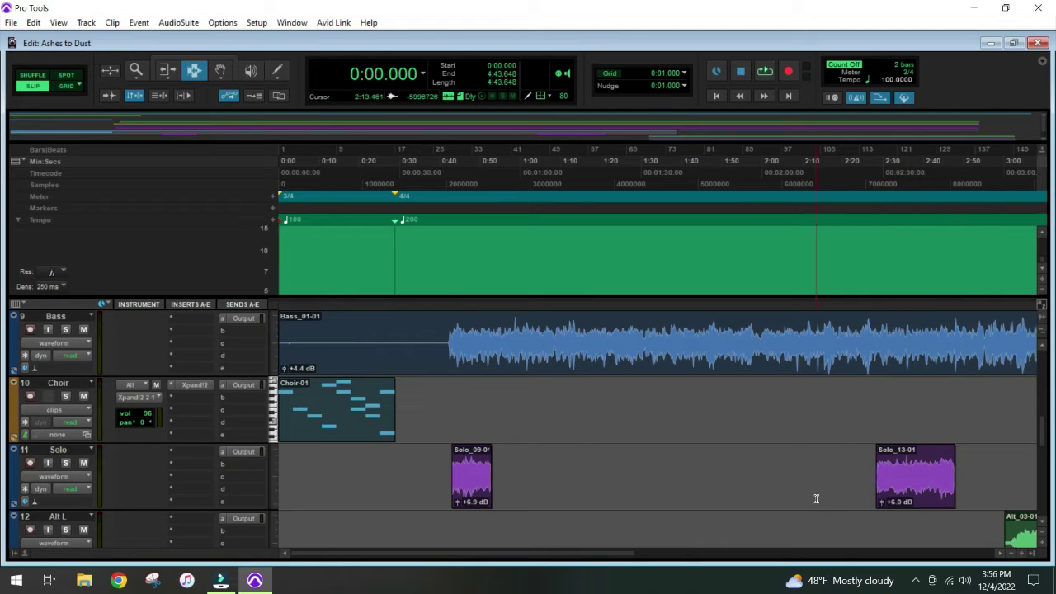
{"action": "scroll", "coordinate": [815, 497], "scroll_direction": "down", "scroll_amount": 1}
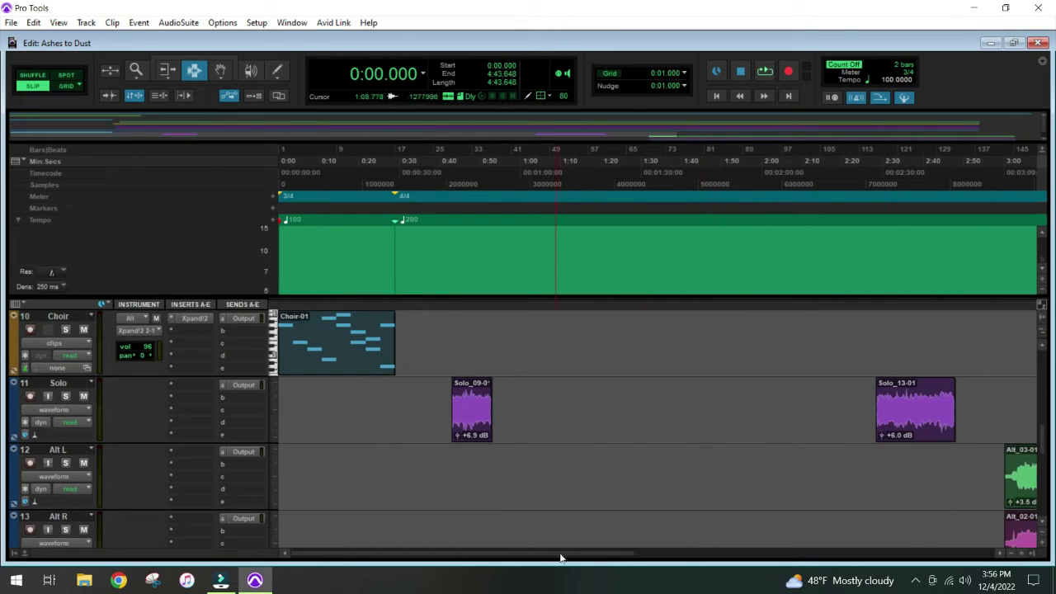
Step: Examine the Alt tracks in the song's second half and the clips on Vocal L, Vocal R, Vocal HL and Vocal HR
{"action": "left_click_drag", "start_coordinate": [559, 554], "coordinate": [795, 575]}
{"action": "left_click_drag", "start_coordinate": [511, 188], "coordinate": [516, 217]}
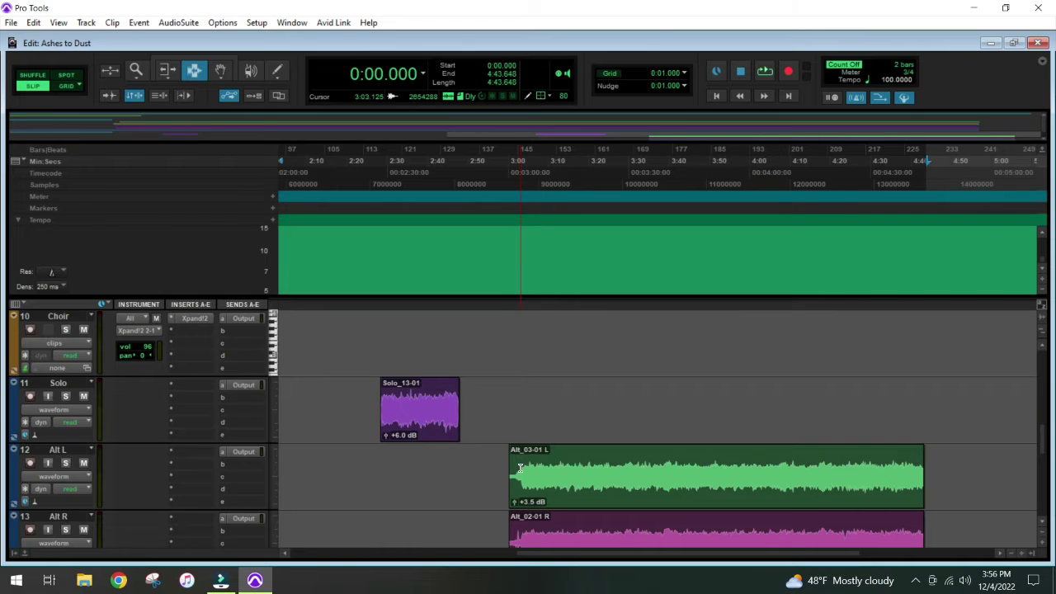
{"action": "scroll", "coordinate": [520, 469], "scroll_direction": "down", "scroll_amount": 1}
{"action": "scroll", "coordinate": [537, 407], "scroll_direction": "down", "scroll_amount": 1}
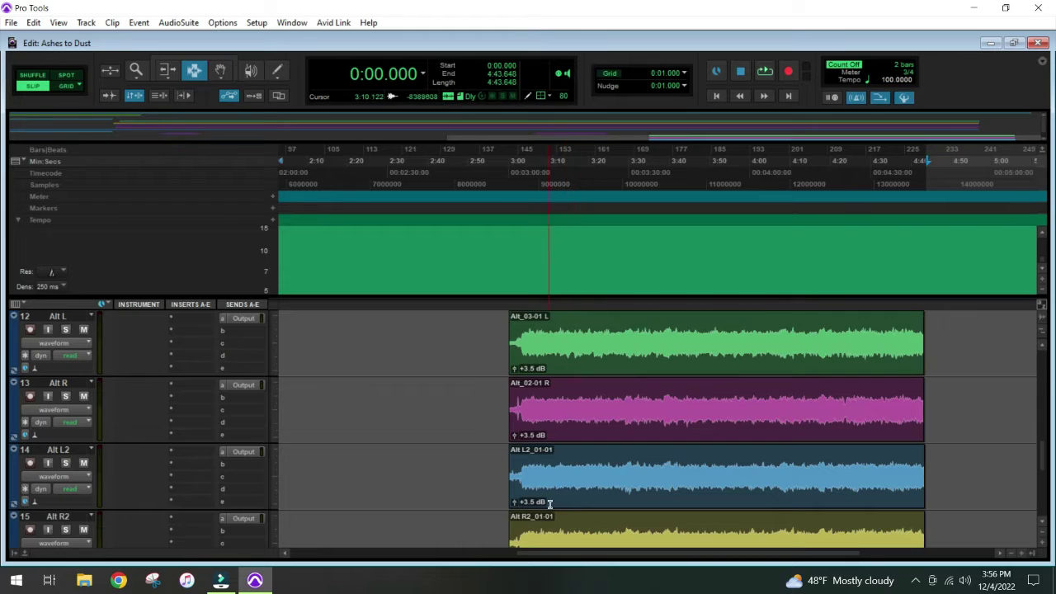
{"action": "scroll", "coordinate": [567, 415], "scroll_direction": "up", "scroll_amount": 10}
{"action": "scroll", "coordinate": [554, 414], "scroll_direction": "down", "scroll_amount": 4}
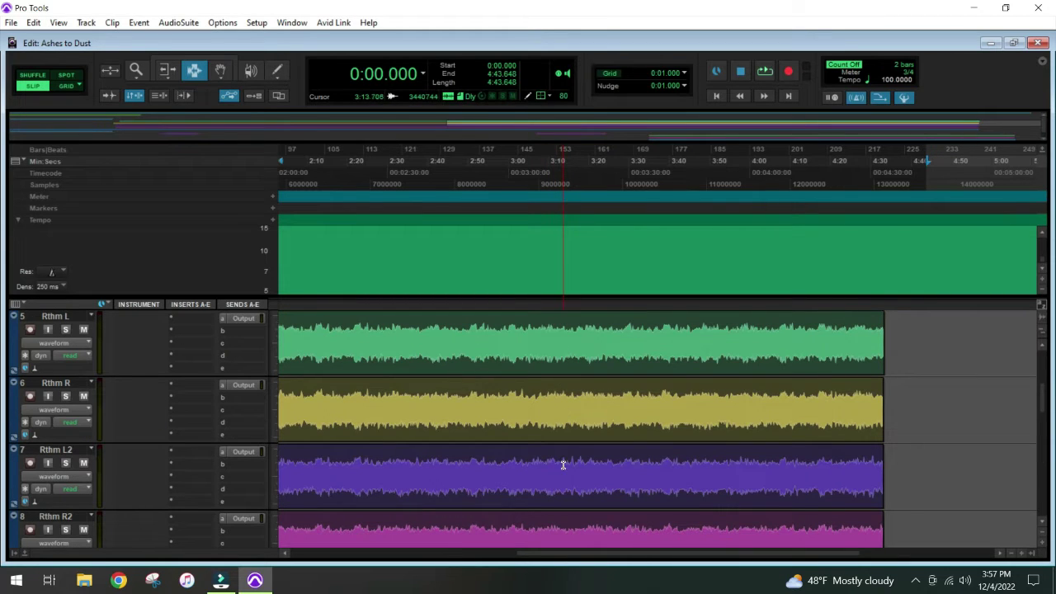
{"action": "scroll", "coordinate": [562, 465], "scroll_direction": "down", "scroll_amount": 6}
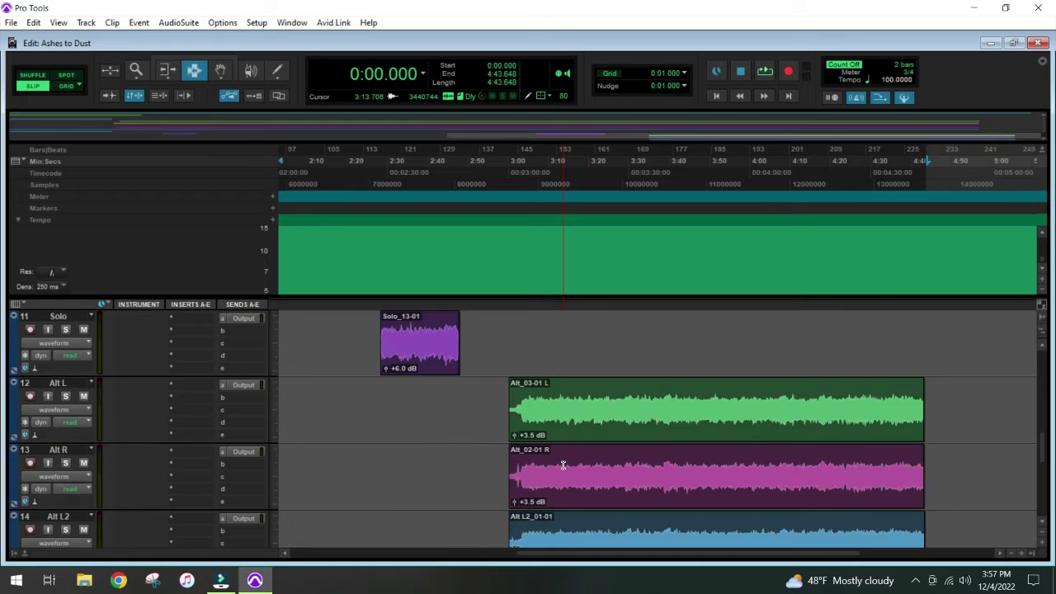
{"action": "scroll", "coordinate": [562, 465], "scroll_direction": "down", "scroll_amount": 3}
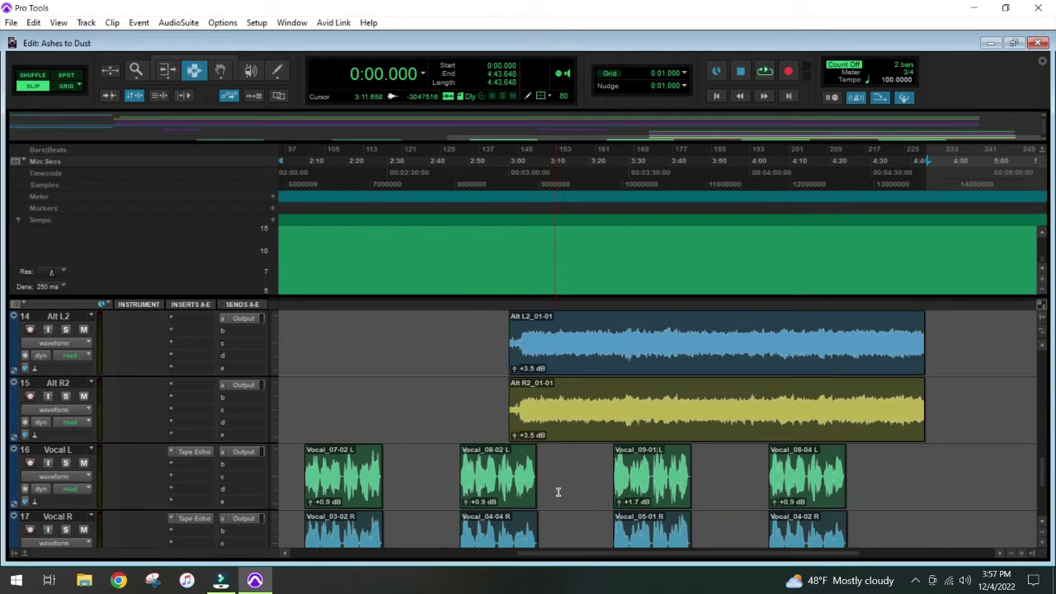
{"action": "left_click_drag", "start_coordinate": [573, 554], "coordinate": [332, 559]}
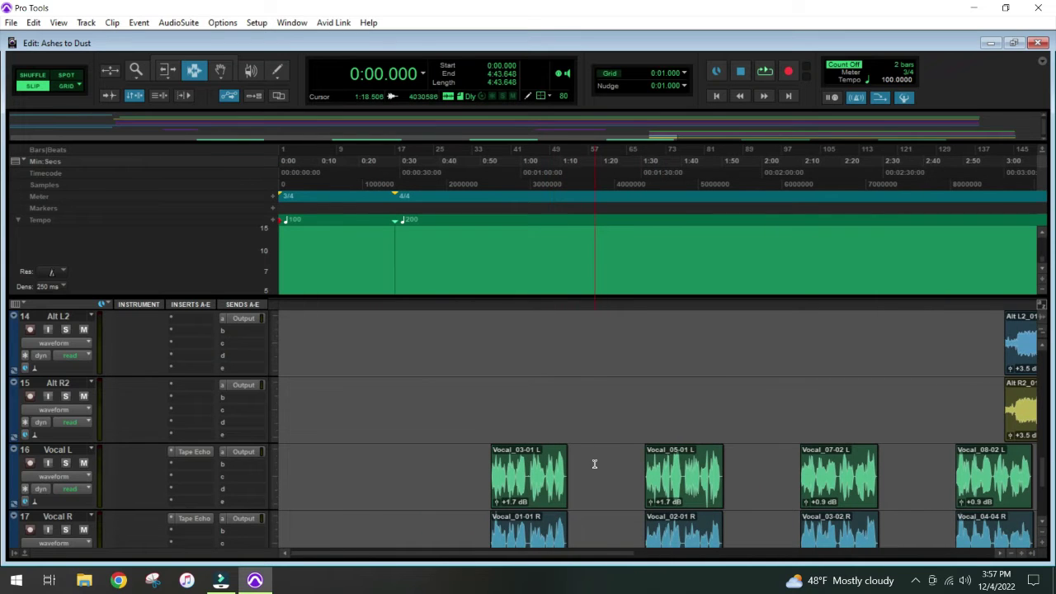
{"action": "scroll", "coordinate": [591, 464], "scroll_direction": "down", "scroll_amount": 1}
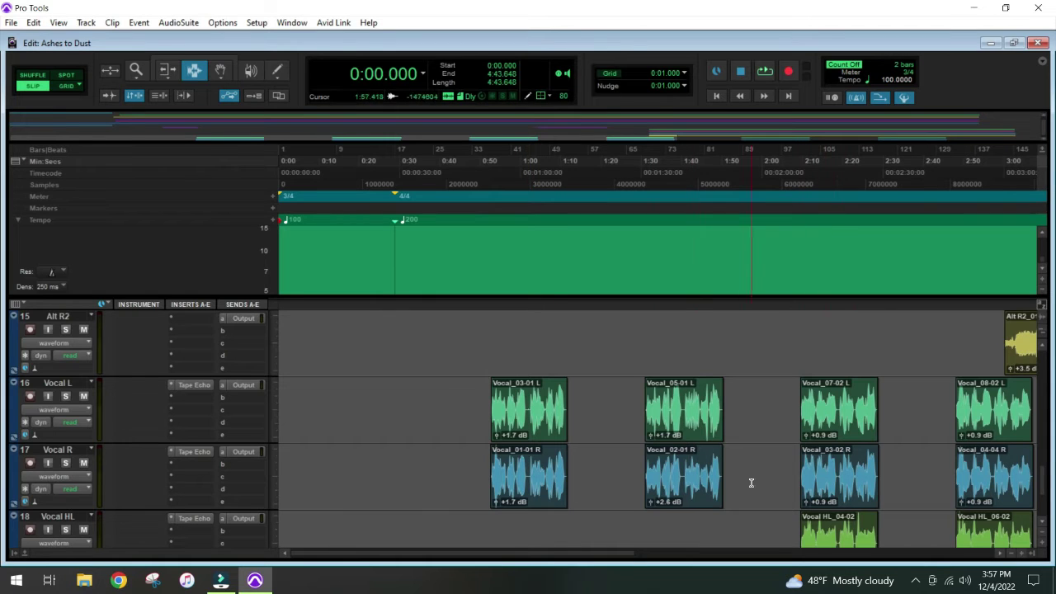
{"action": "scroll", "coordinate": [756, 466], "scroll_direction": "down", "scroll_amount": 1}
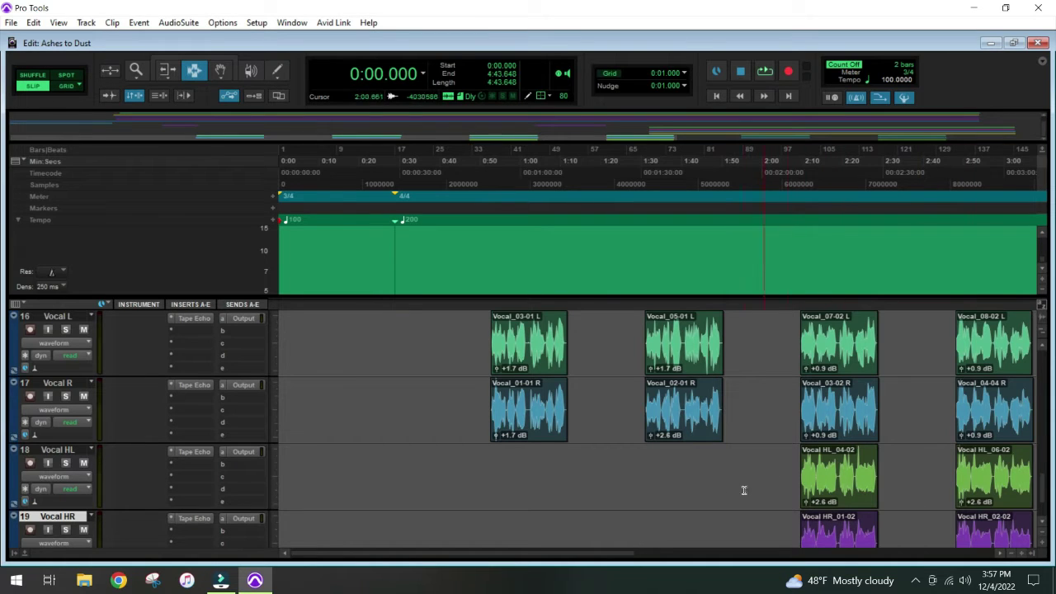
{"action": "scroll", "coordinate": [613, 500], "scroll_direction": "down", "scroll_amount": 1}
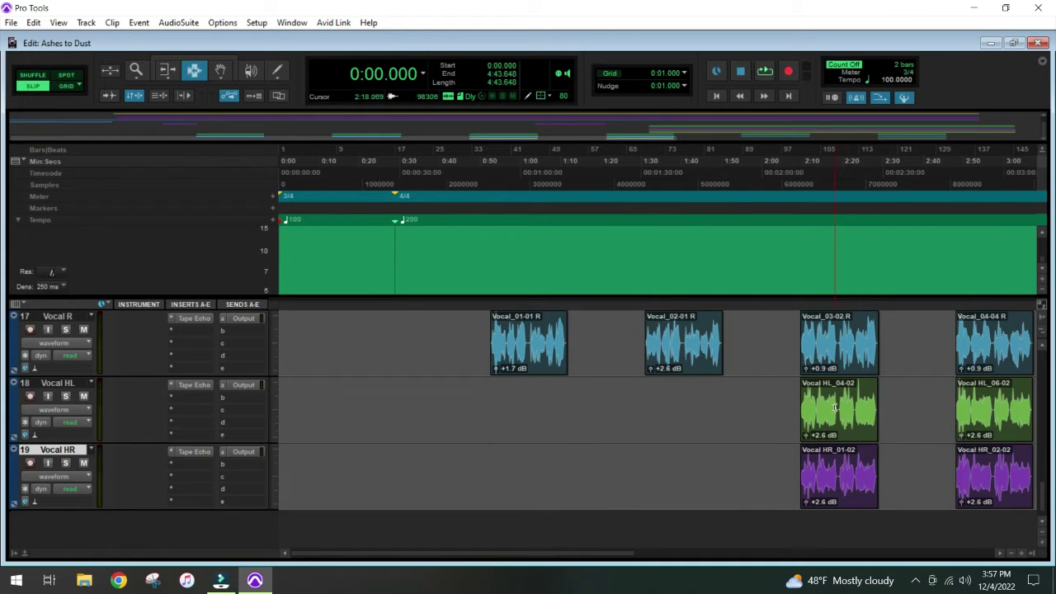
Step: Review the arrangement again from the vocals back up to Drums, and down through the Rthm and Bass tracks to Solo
{"action": "scroll", "coordinate": [843, 363], "scroll_direction": "up", "scroll_amount": 3}
{"action": "scroll", "coordinate": [843, 364], "scroll_direction": "up", "scroll_amount": 3}
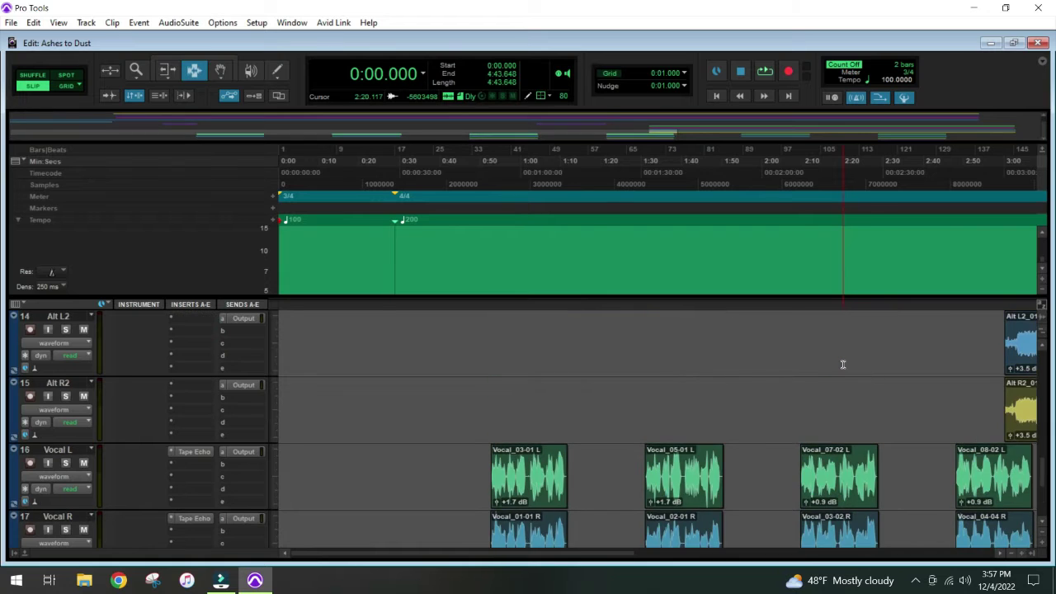
{"action": "scroll", "coordinate": [843, 364], "scroll_direction": "up", "scroll_amount": 3}
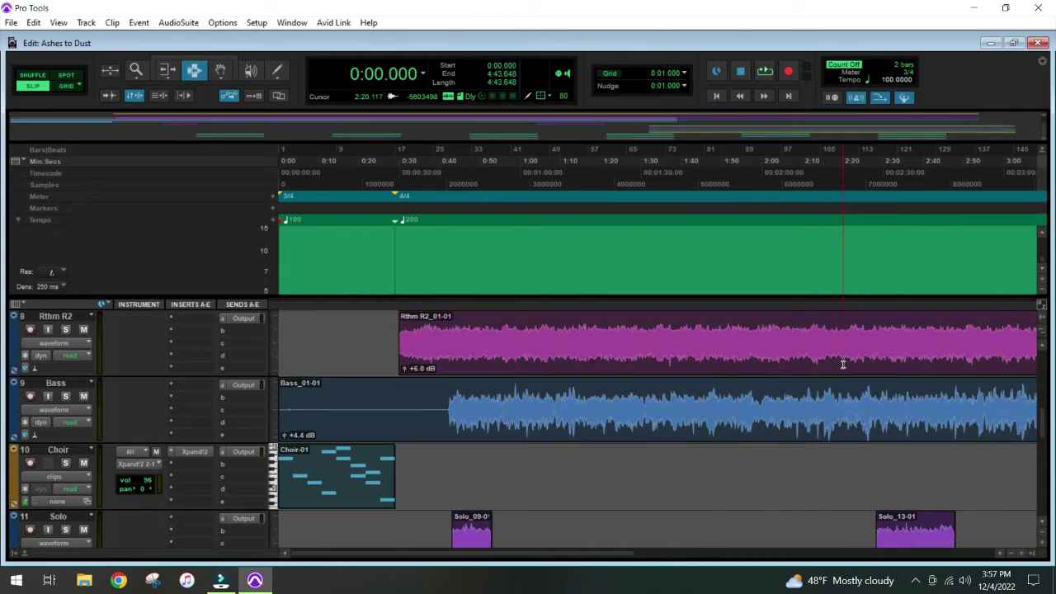
{"action": "scroll", "coordinate": [843, 364], "scroll_direction": "up", "scroll_amount": 4}
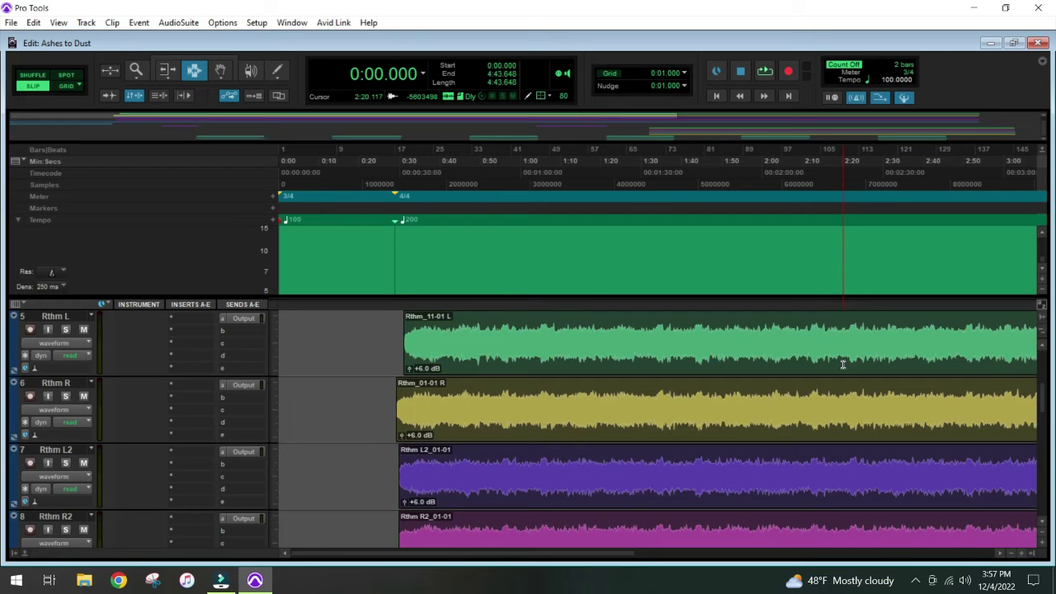
{"action": "scroll", "coordinate": [843, 364], "scroll_direction": "up", "scroll_amount": 2}
{"action": "scroll", "coordinate": [763, 408], "scroll_direction": "up", "scroll_amount": 1}
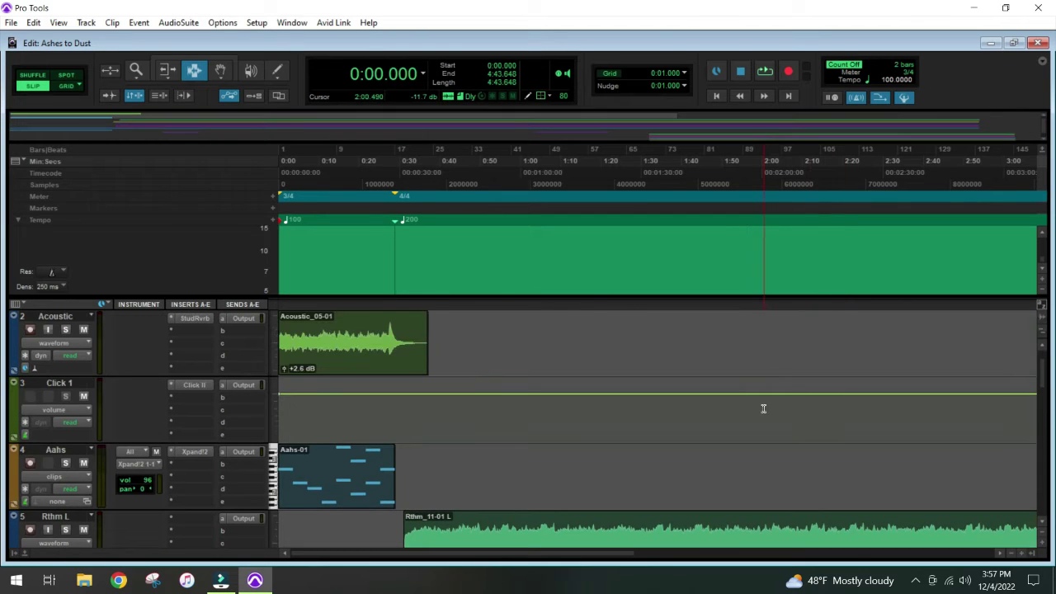
{"action": "scroll", "coordinate": [763, 408], "scroll_direction": "up", "scroll_amount": 1}
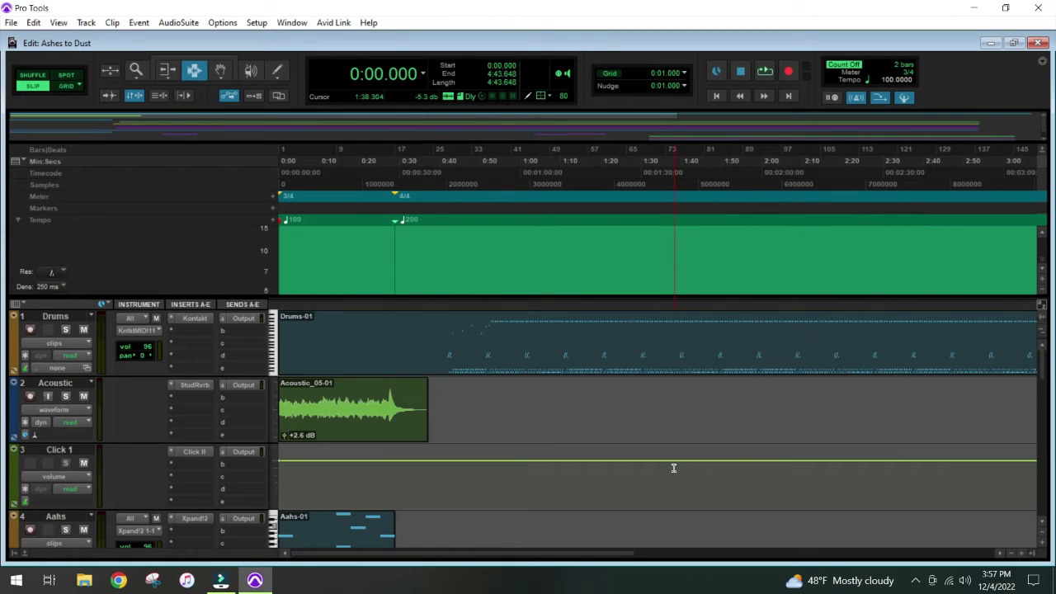
{"action": "scroll", "coordinate": [673, 468], "scroll_direction": "down", "scroll_amount": 3}
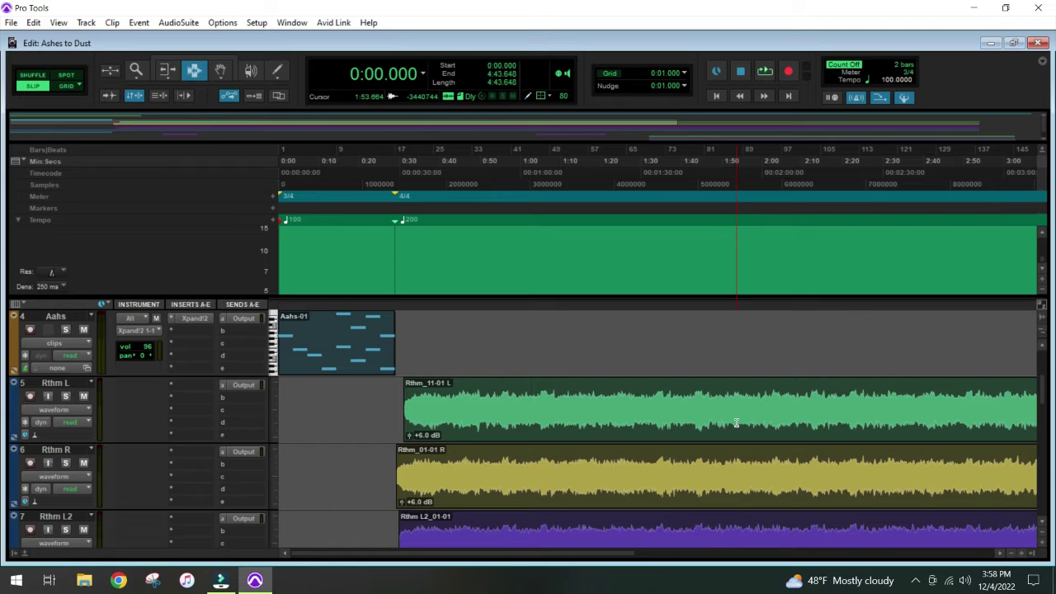
{"action": "scroll", "coordinate": [735, 422], "scroll_direction": "down", "scroll_amount": 2}
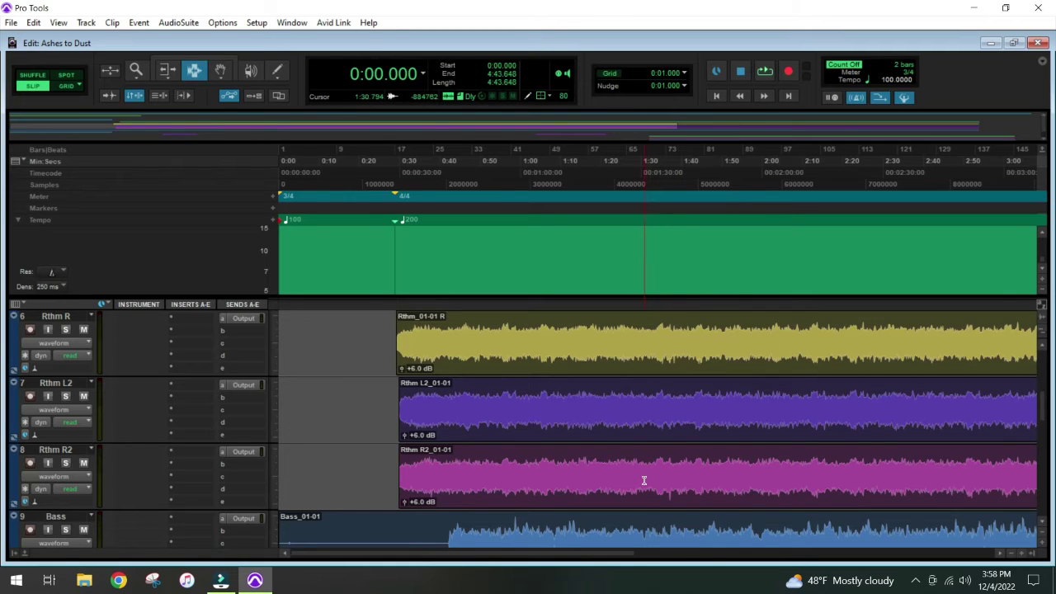
{"action": "scroll", "coordinate": [644, 480], "scroll_direction": "down", "scroll_amount": 1}
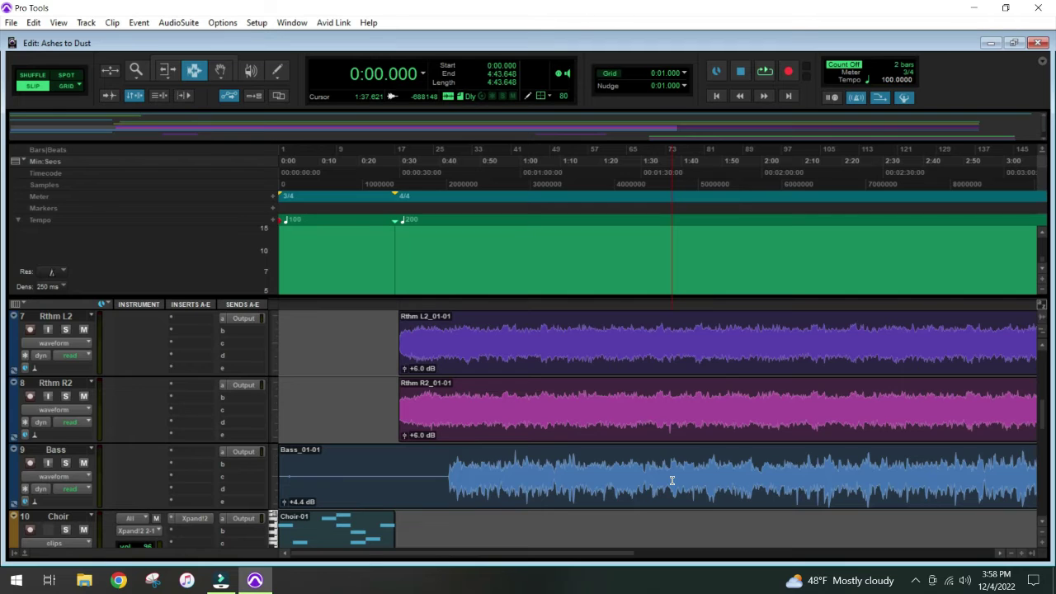
{"action": "scroll", "coordinate": [672, 480], "scroll_direction": "down", "scroll_amount": 2}
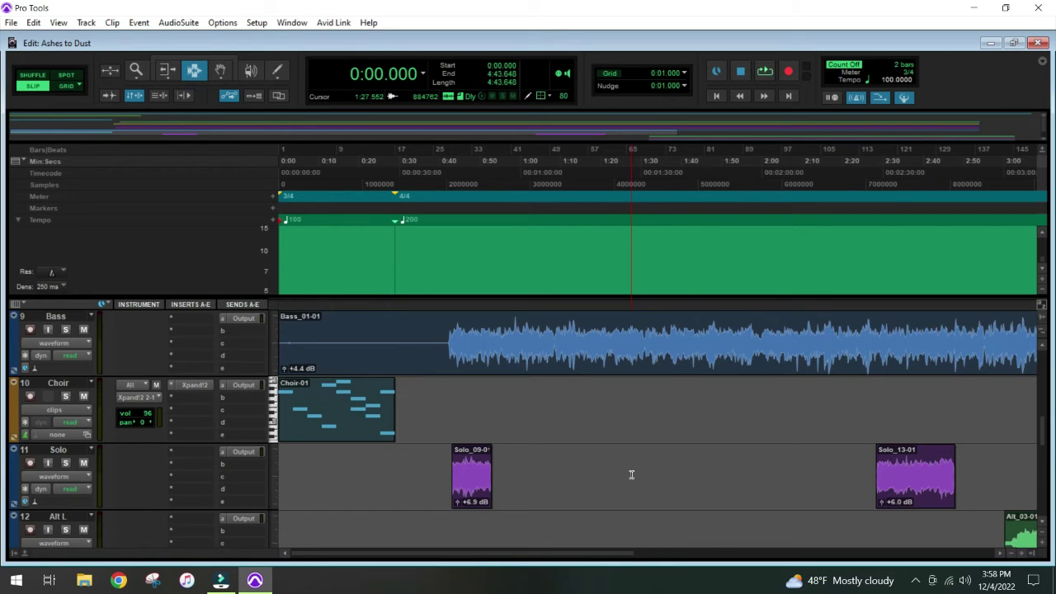
Step: Delete the silent opening of the Bass clip, from the session start to about 0:41.6, just before the bass enters
{"action": "scroll", "coordinate": [631, 474], "scroll_direction": "up", "scroll_amount": 10}
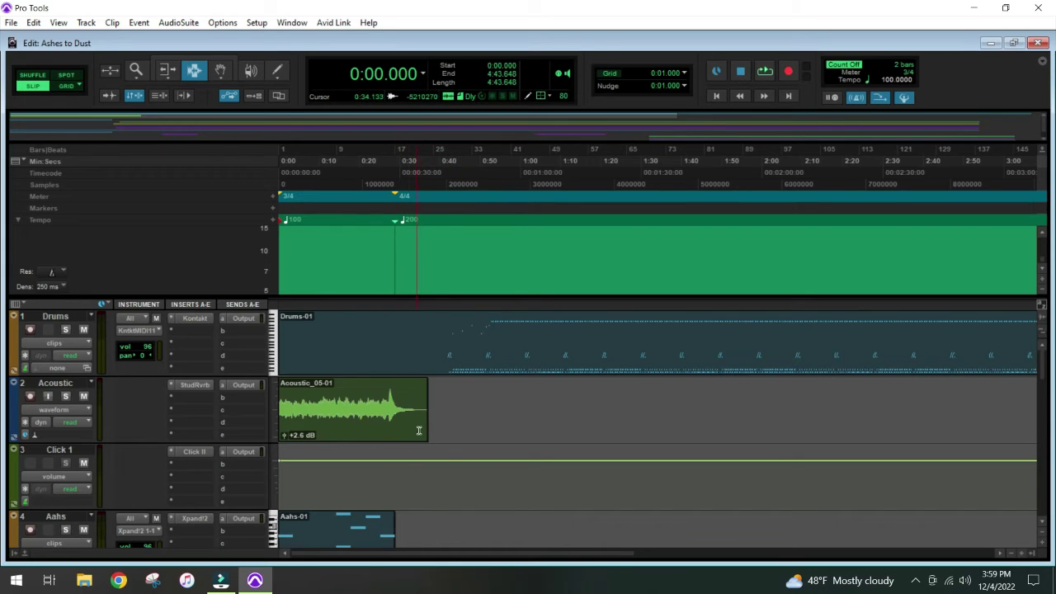
{"action": "scroll", "coordinate": [441, 453], "scroll_direction": "down", "scroll_amount": 2}
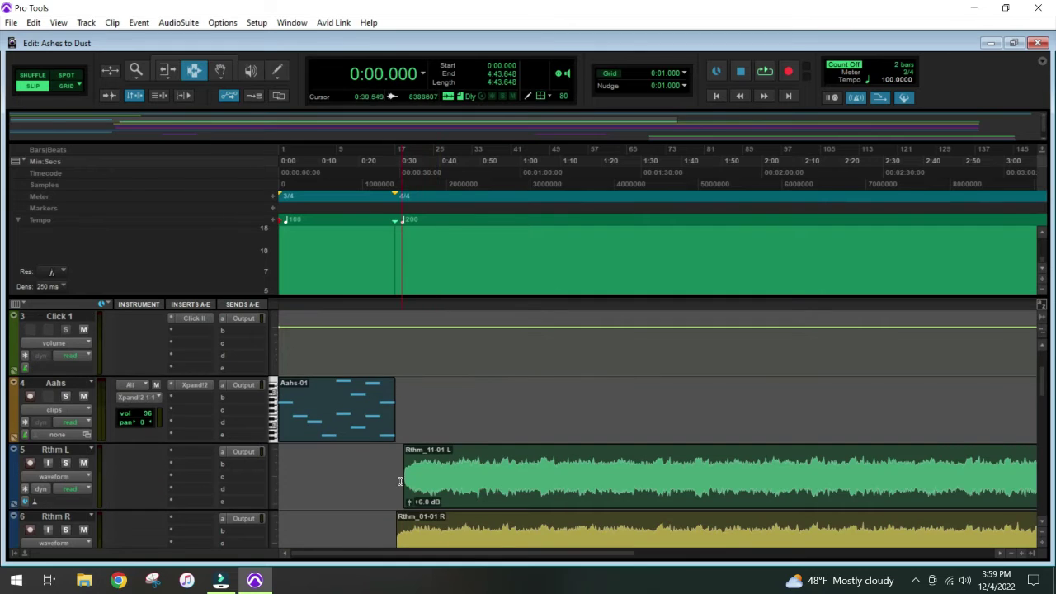
{"action": "scroll", "coordinate": [474, 408], "scroll_direction": "down", "scroll_amount": 4}
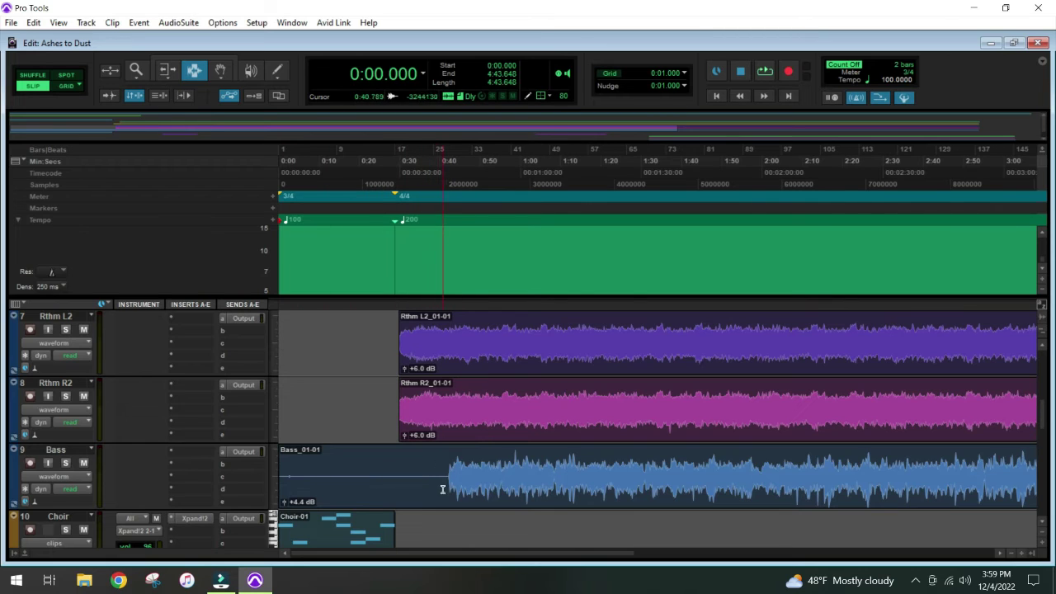
{"action": "left_click_drag", "start_coordinate": [445, 488], "coordinate": [269, 490]}
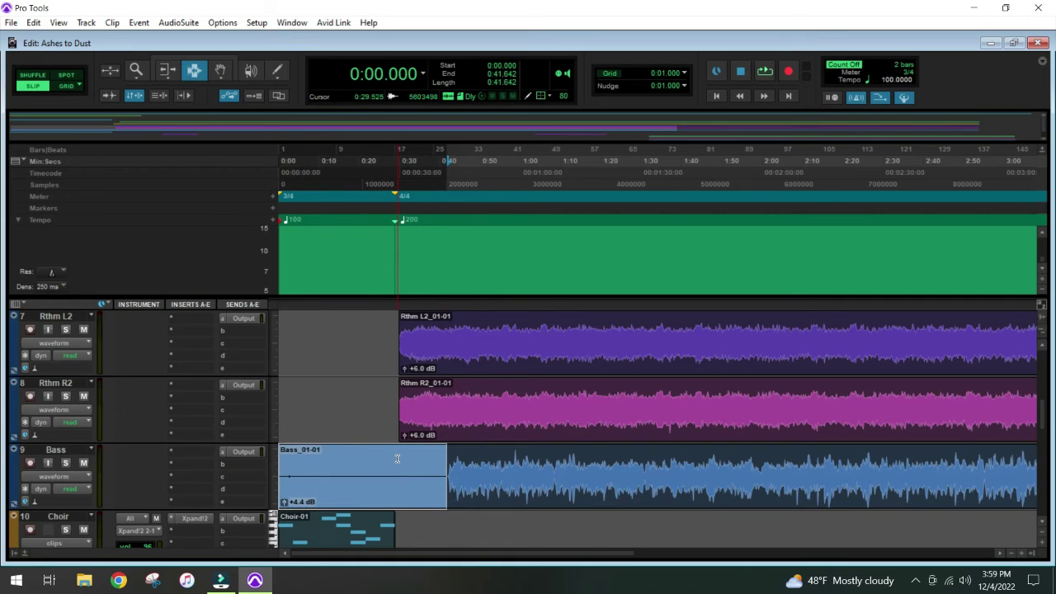
{"action": "key", "text": "Delete"}
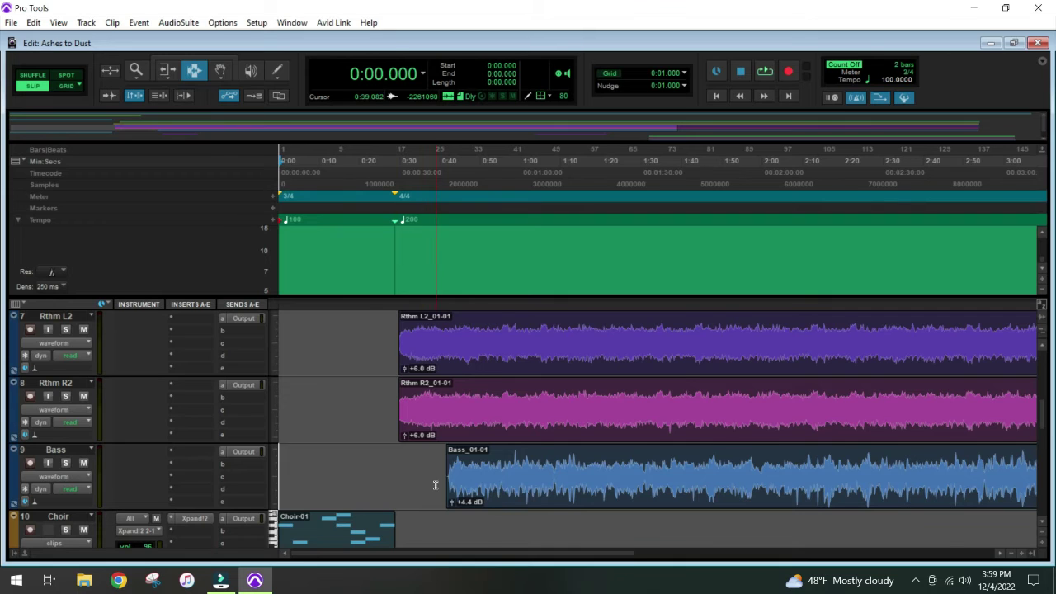
Step: Check the clips on the Solo, Alt and Vocal tracks, including where the Alt parts enter, and review the Rthm and Drums tracks
{"action": "scroll", "coordinate": [436, 485], "scroll_direction": "down", "scroll_amount": 4}
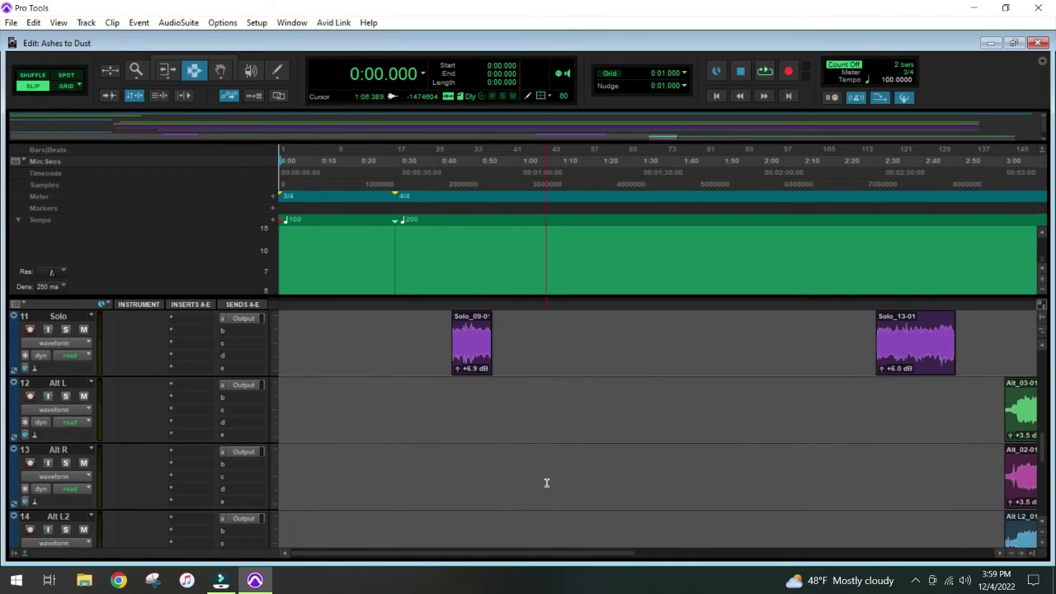
{"action": "scroll", "coordinate": [514, 485], "scroll_direction": "down", "scroll_amount": 3}
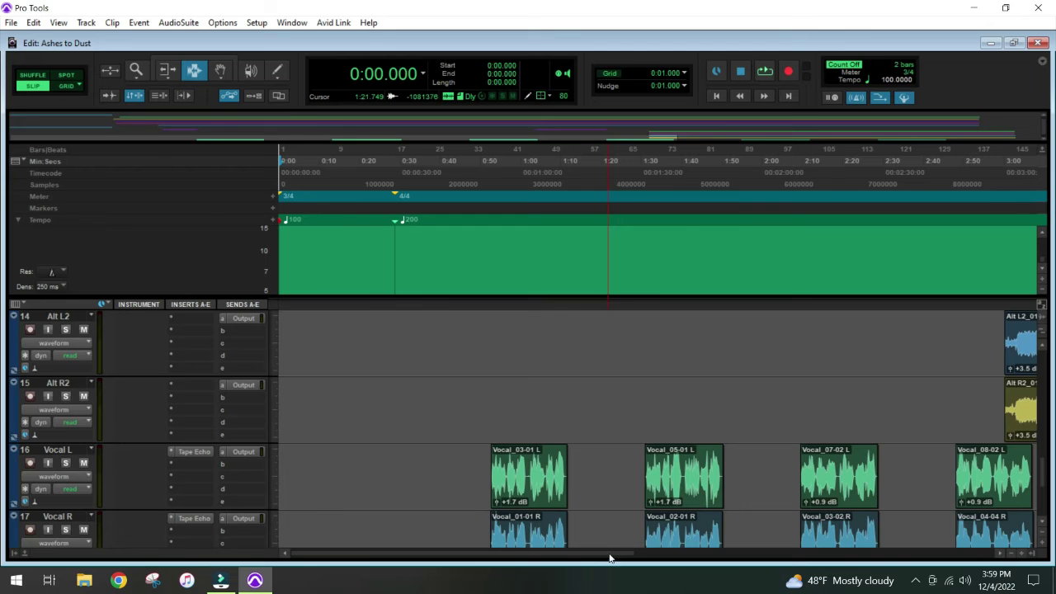
{"action": "left_click_drag", "start_coordinate": [610, 558], "coordinate": [791, 558]}
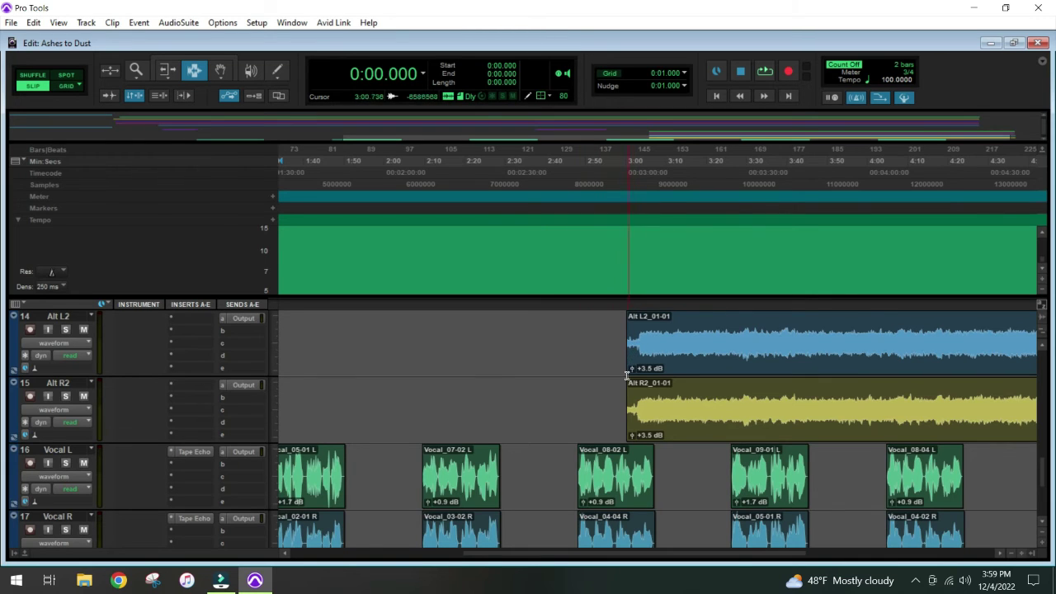
{"action": "scroll", "coordinate": [614, 396], "scroll_direction": "up", "scroll_amount": 3}
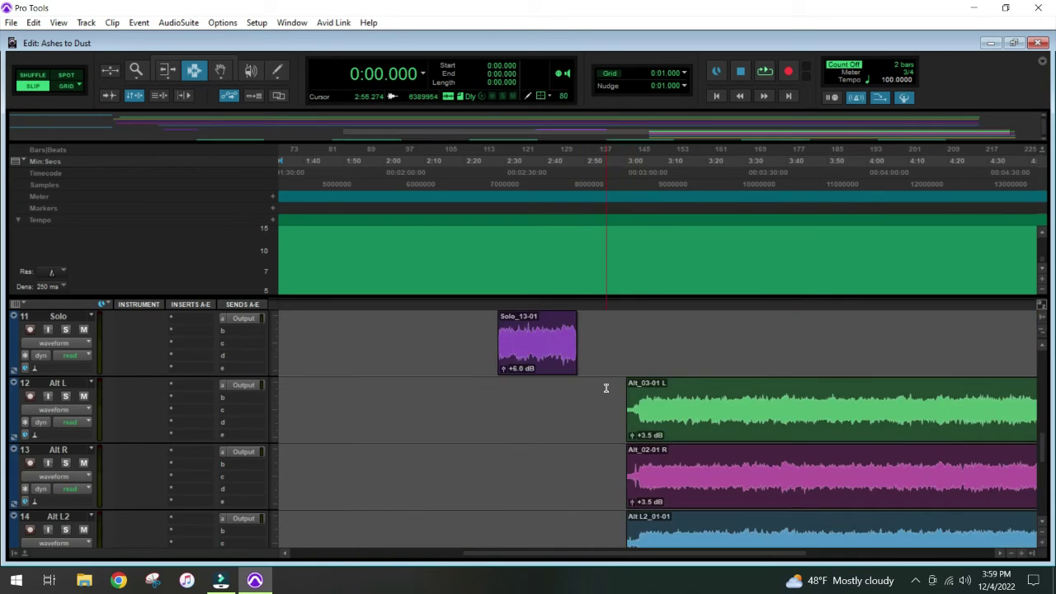
{"action": "scroll", "coordinate": [600, 391], "scroll_direction": "up", "scroll_amount": 9}
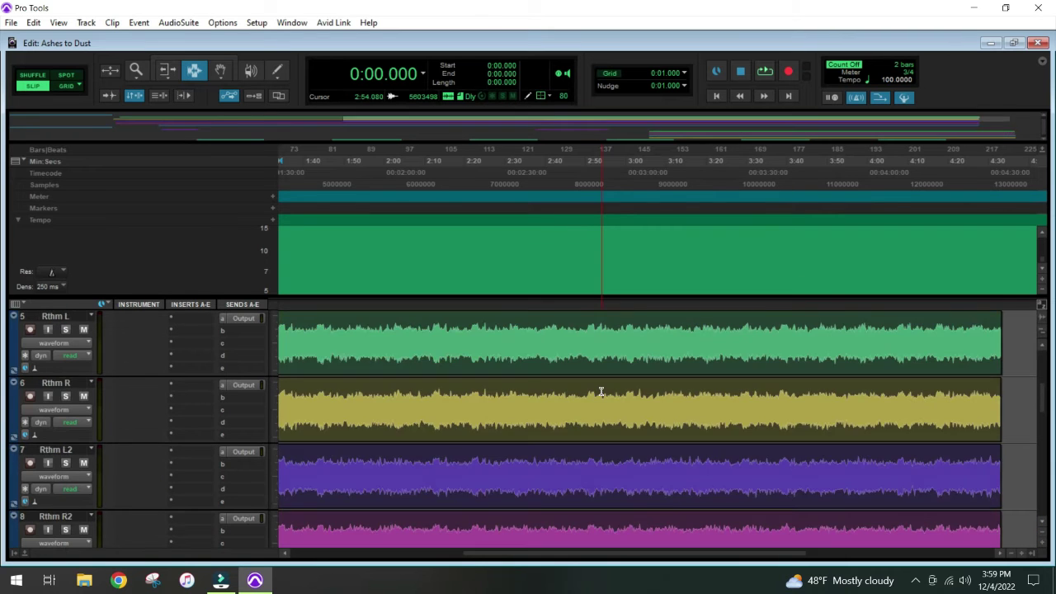
{"action": "scroll", "coordinate": [600, 391], "scroll_direction": "up", "scroll_amount": 1}
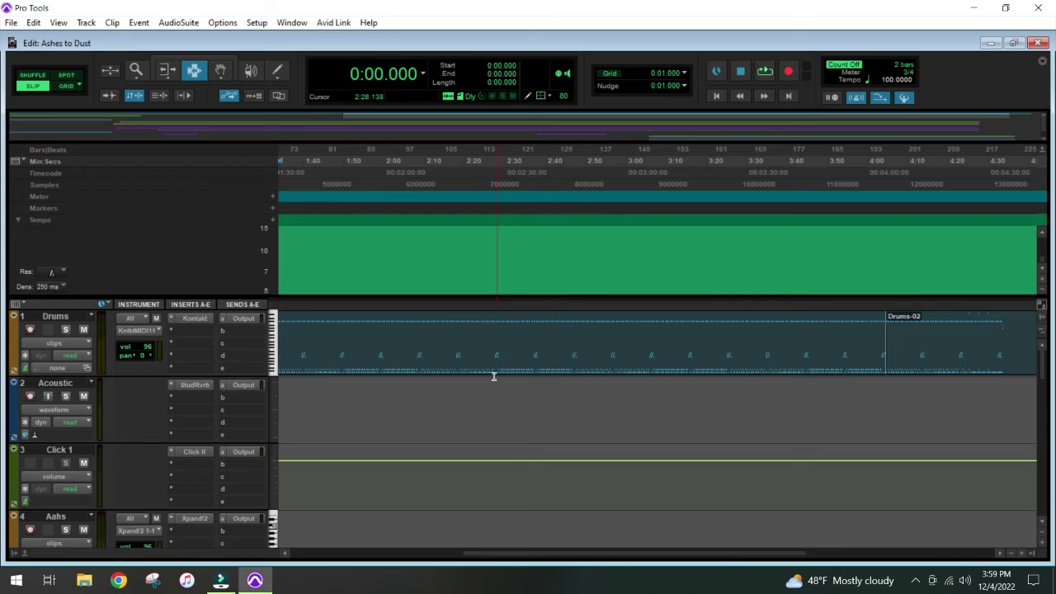
{"action": "scroll", "coordinate": [503, 362], "scroll_direction": "down", "scroll_amount": 1}
{"action": "scroll", "coordinate": [577, 334], "scroll_direction": "up", "scroll_amount": 1}
Step: Play the session from the beginning and follow the intro on the Drums, Acoustic and Aahs tracks
{"action": "key", "text": "space"}
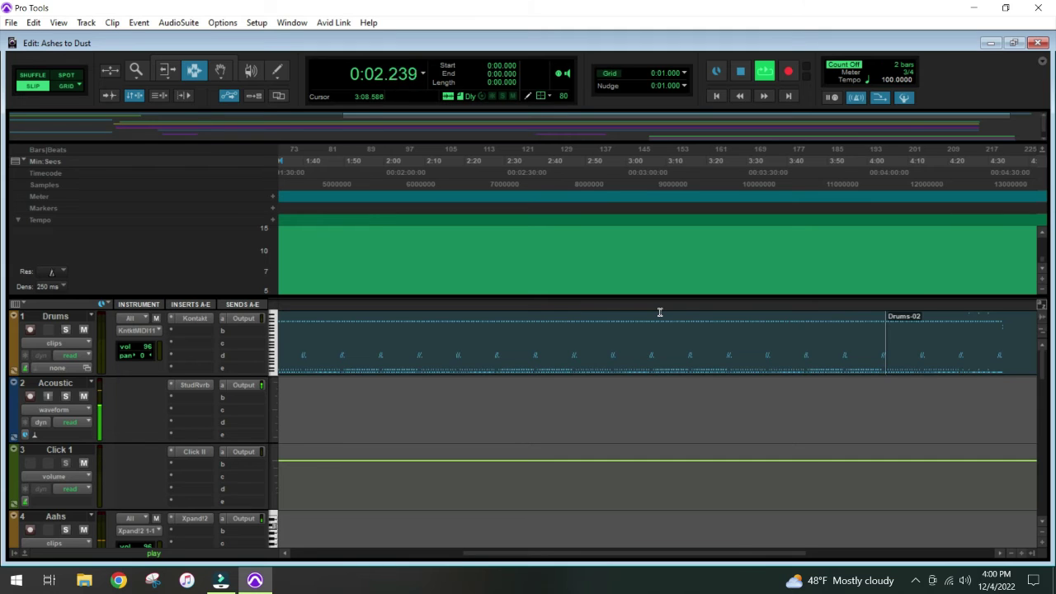
{"action": "left_click_drag", "start_coordinate": [532, 560], "coordinate": [322, 561]}
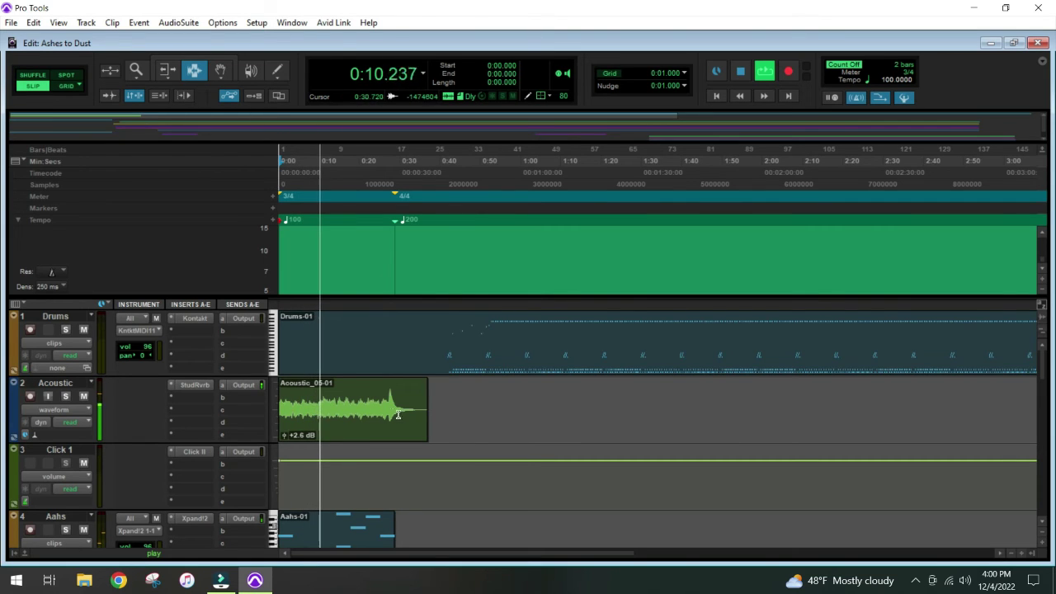
{"action": "scroll", "coordinate": [443, 458], "scroll_direction": "down", "scroll_amount": 1}
{"action": "scroll", "coordinate": [443, 457], "scroll_direction": "down", "scroll_amount": 1}
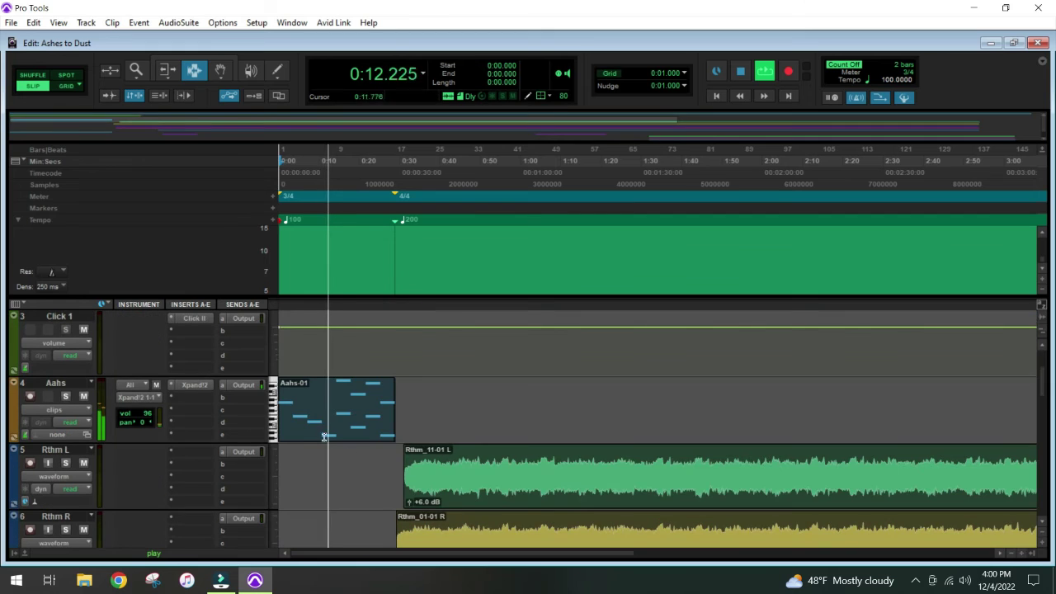
{"action": "scroll", "coordinate": [434, 446], "scroll_direction": "up", "scroll_amount": 2}
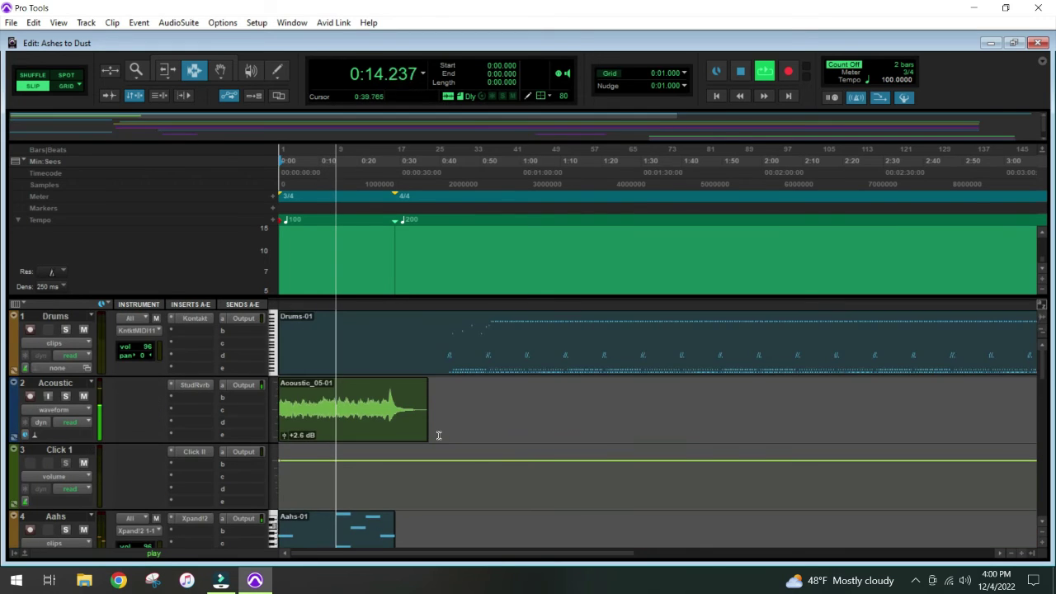
{"action": "scroll", "coordinate": [467, 463], "scroll_direction": "down", "scroll_amount": 1}
{"action": "scroll", "coordinate": [467, 462], "scroll_direction": "down", "scroll_amount": 1}
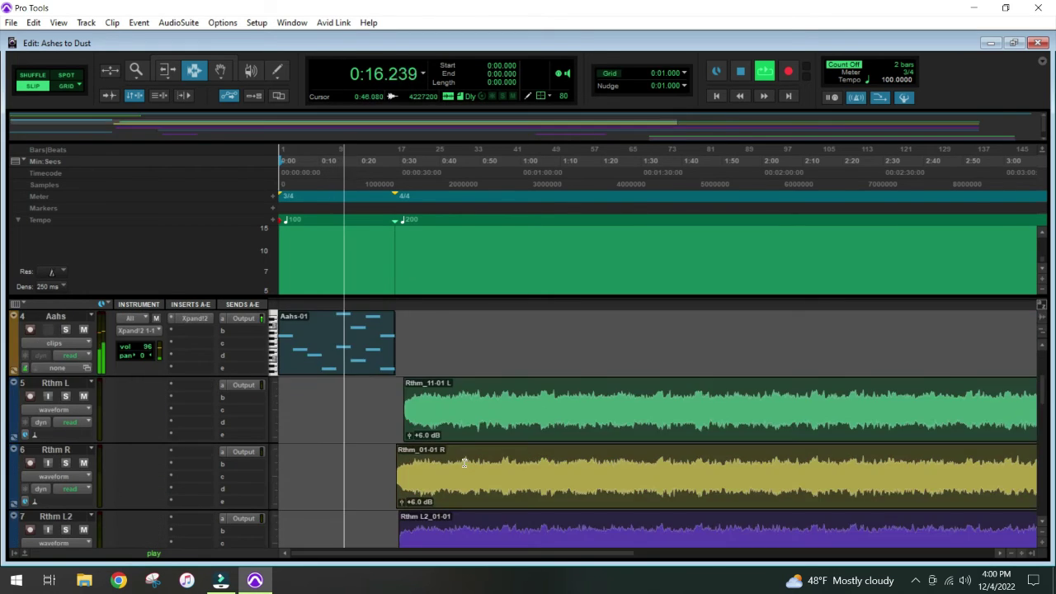
{"action": "scroll", "coordinate": [459, 442], "scroll_direction": "up", "scroll_amount": 3}
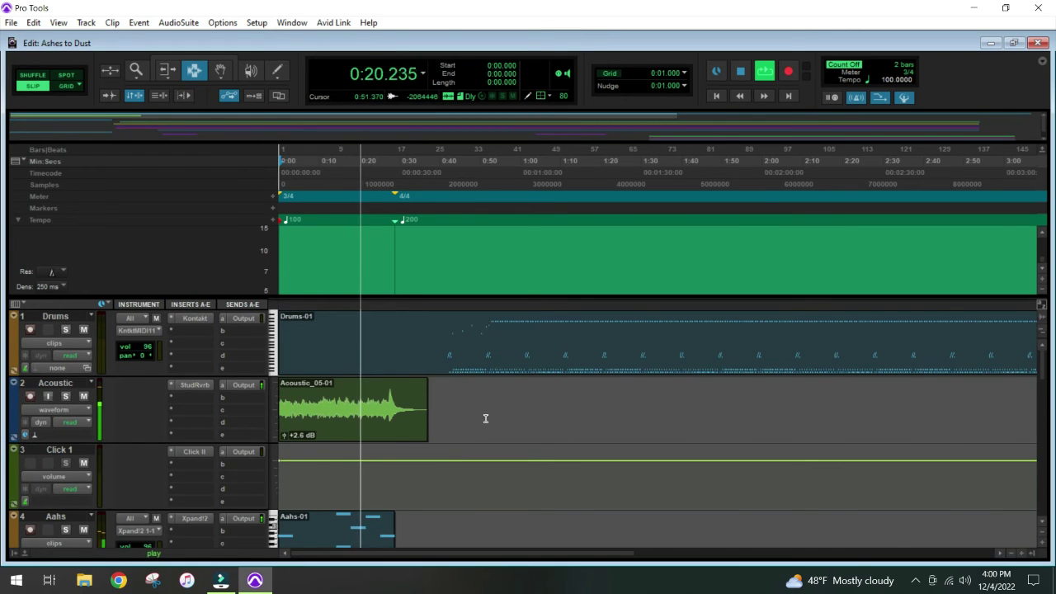
Step: Follow the playback from the end of the acoustic intro through the Rthm guitar entries down to the Bass and Choir tracks
{"action": "scroll", "coordinate": [485, 418], "scroll_direction": "down", "scroll_amount": 1}
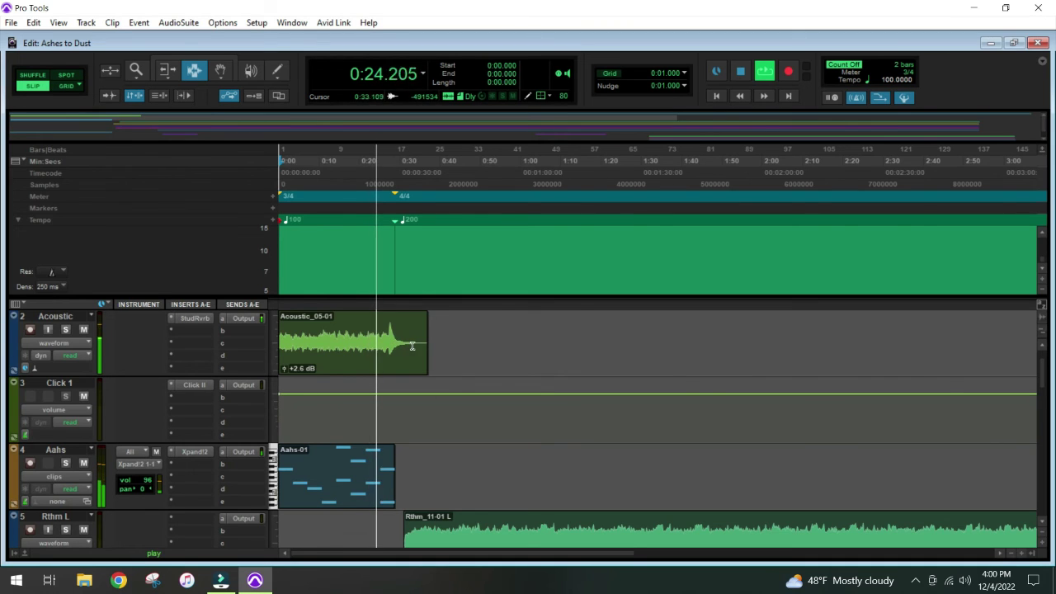
{"action": "scroll", "coordinate": [435, 455], "scroll_direction": "down", "scroll_amount": 1}
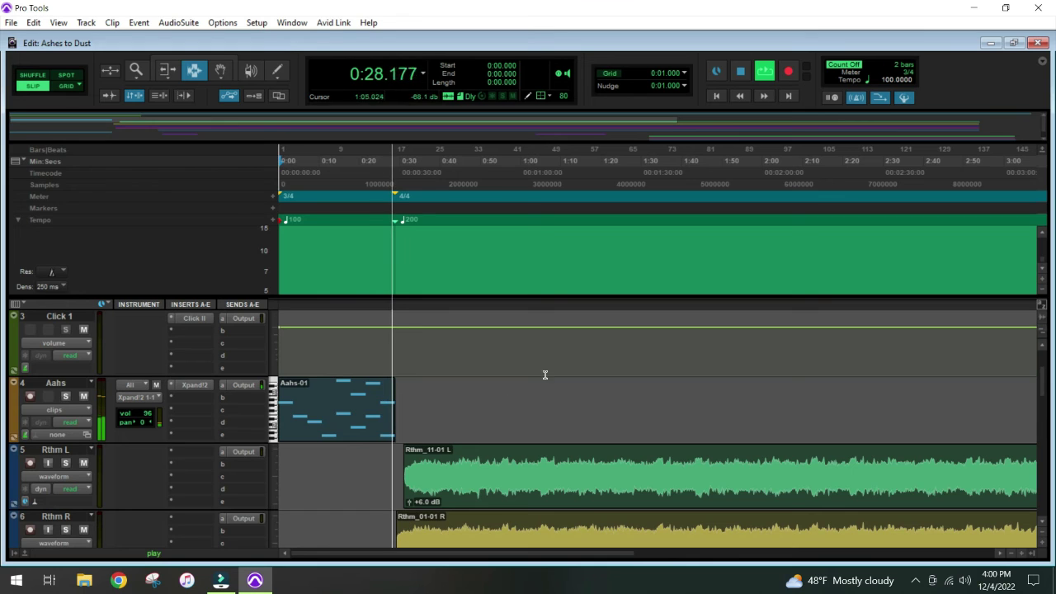
{"action": "scroll", "coordinate": [553, 404], "scroll_direction": "down", "scroll_amount": 3}
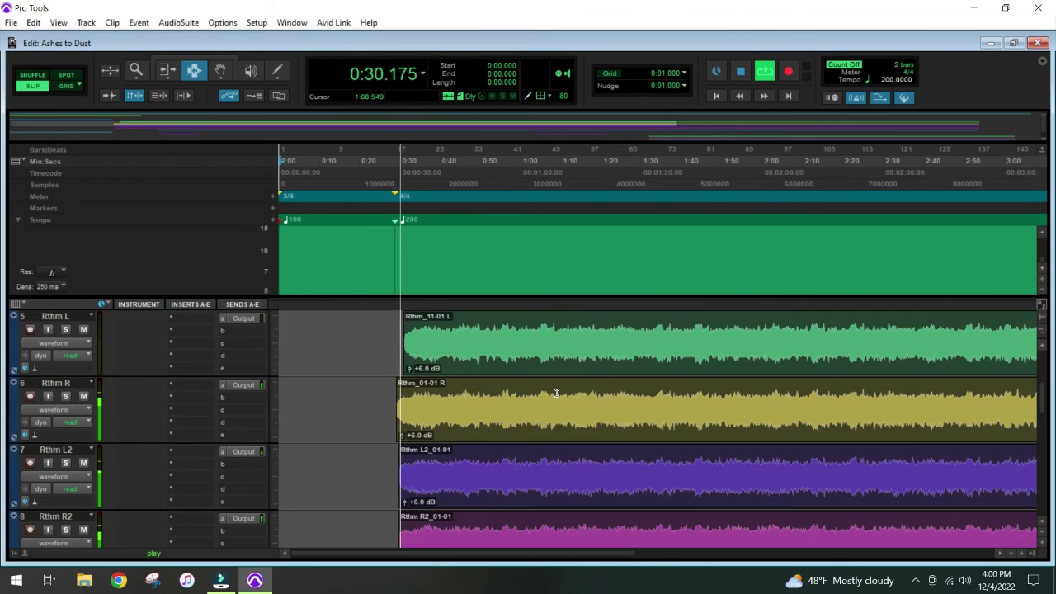
{"action": "scroll", "coordinate": [535, 426], "scroll_direction": "down", "scroll_amount": 1}
{"action": "scroll", "coordinate": [535, 426], "scroll_direction": "down", "scroll_amount": 1}
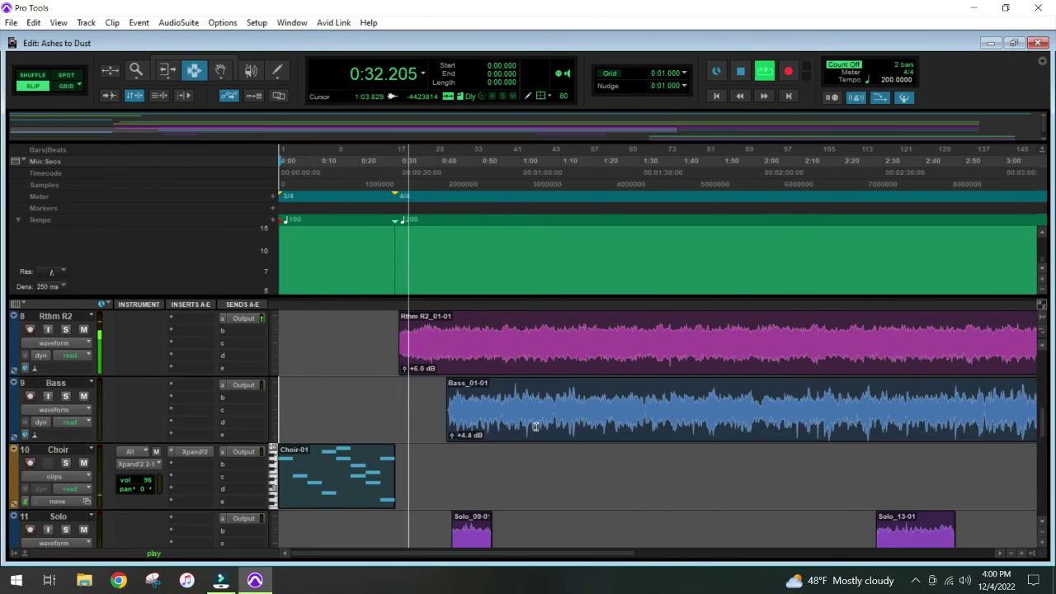